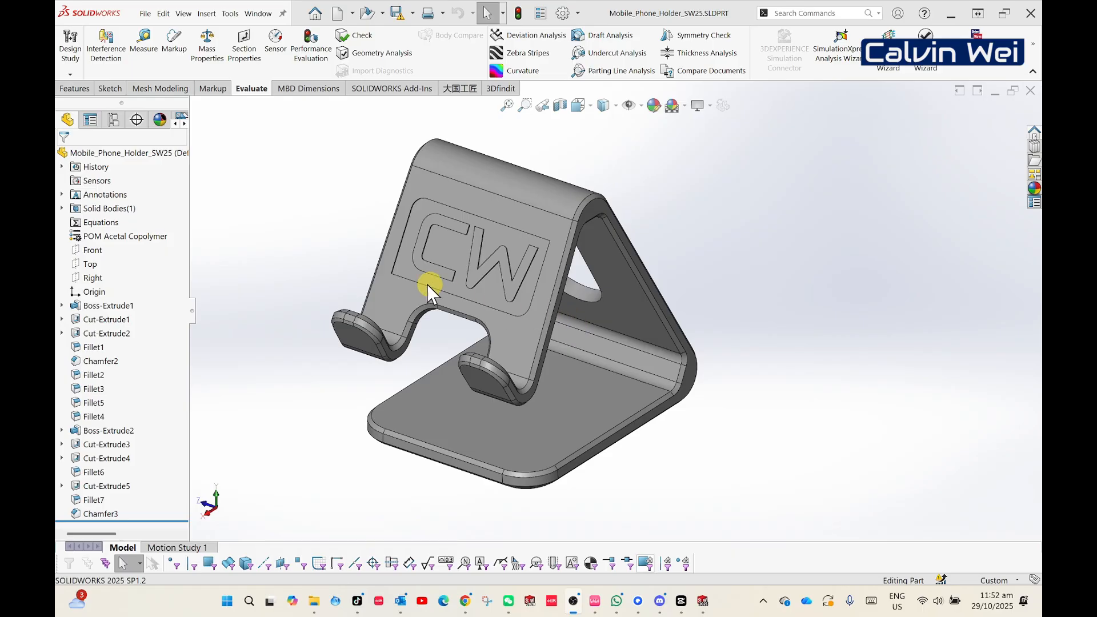
- Look at the available new document types without creating a file
{"action": "left_click", "coordinate": [146, 13]}
{"action": "left_click", "coordinate": [157, 37]}
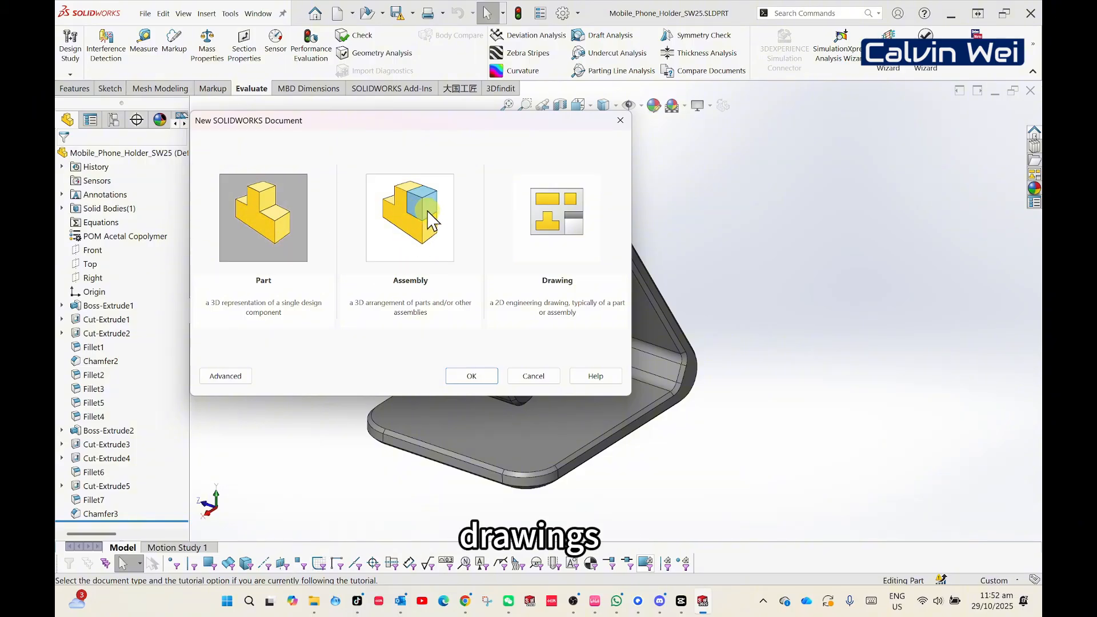
{"action": "left_click", "coordinate": [553, 374]}
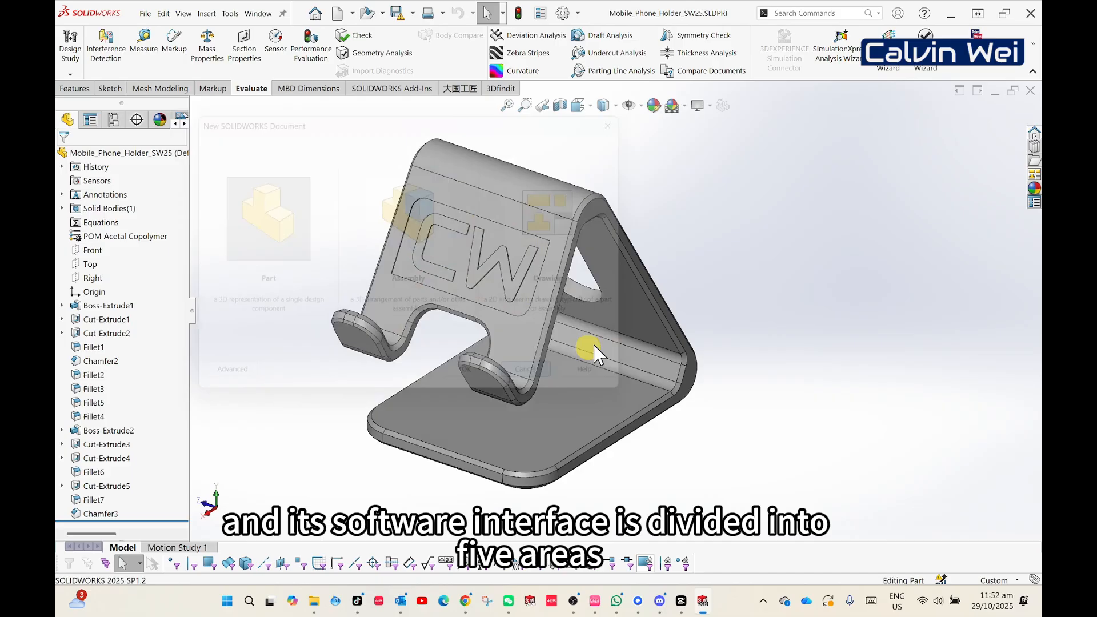
{"action": "left_click", "coordinate": [146, 14]}
{"action": "left_click", "coordinate": [151, 15]}
{"action": "left_click", "coordinate": [180, 15]}
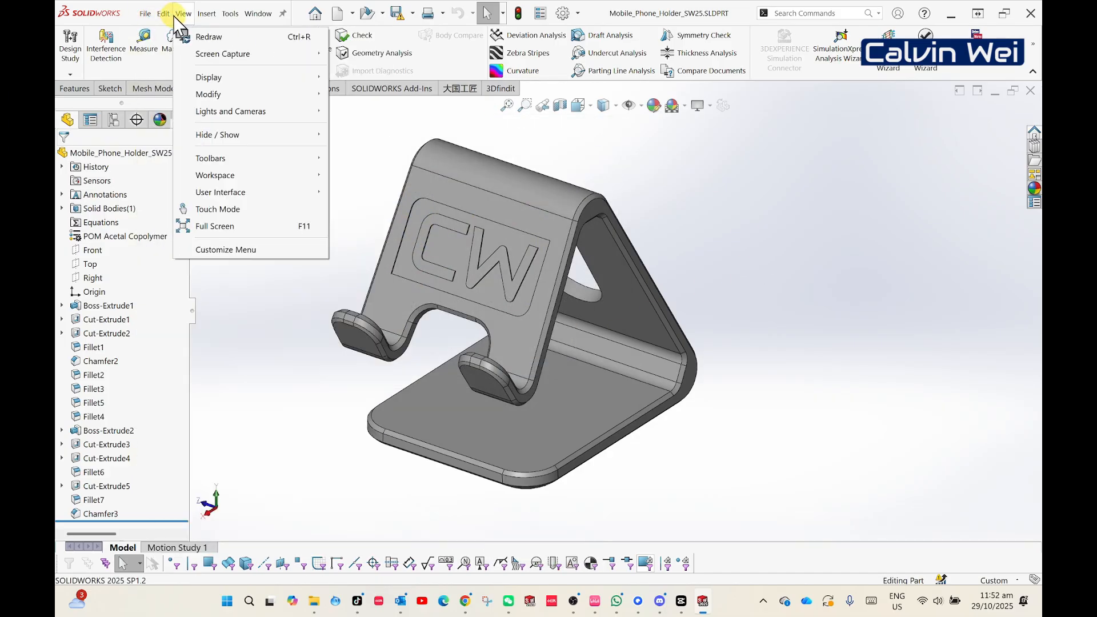
{"action": "mouse_move", "coordinate": [249, 15]}
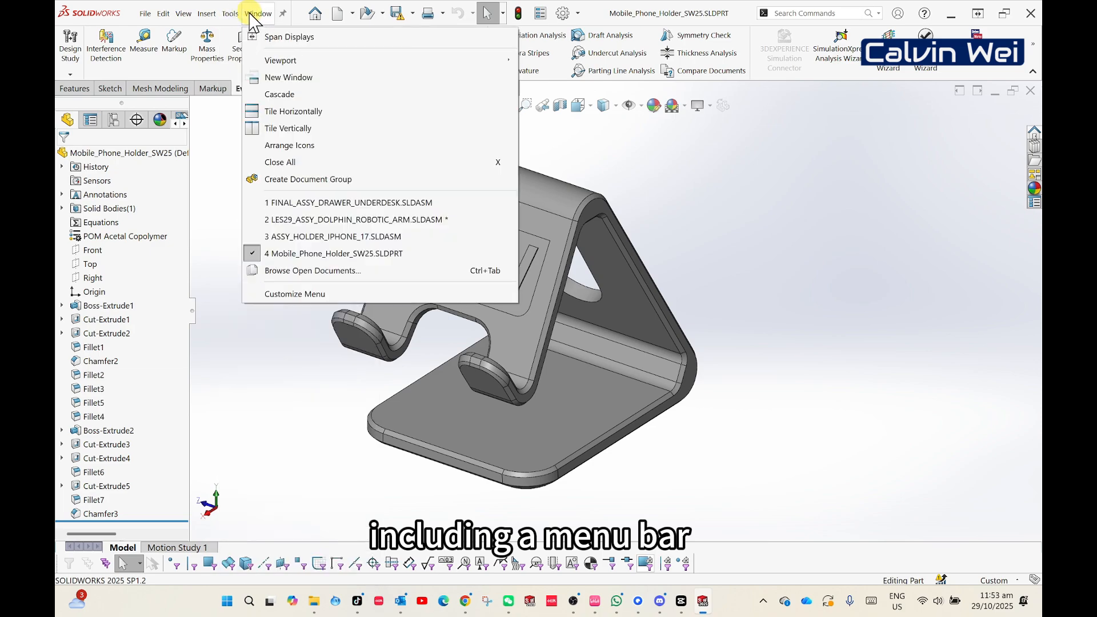
{"action": "left_click", "coordinate": [914, 200]}
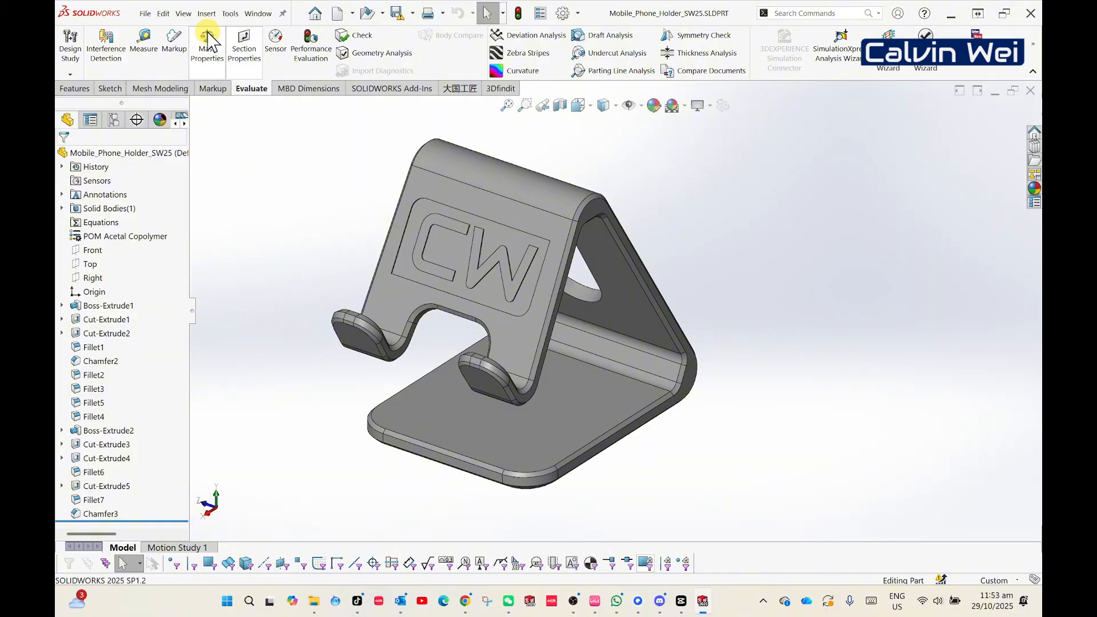
{"action": "left_click", "coordinate": [144, 13]}
{"action": "mouse_move", "coordinate": [164, 18]}
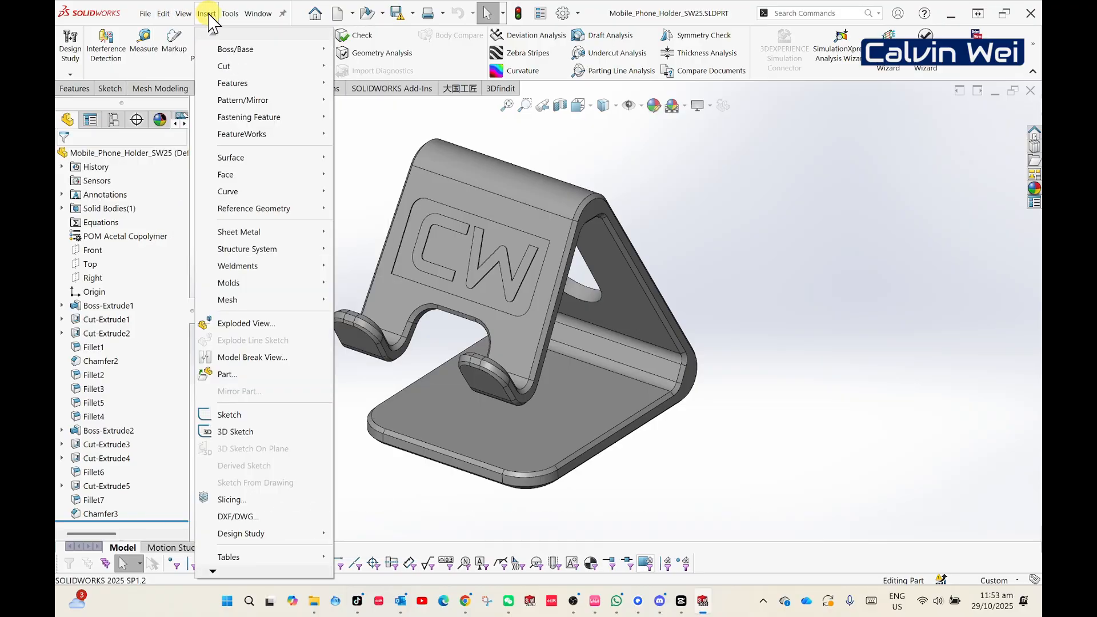
{"action": "mouse_move", "coordinate": [255, 21]}
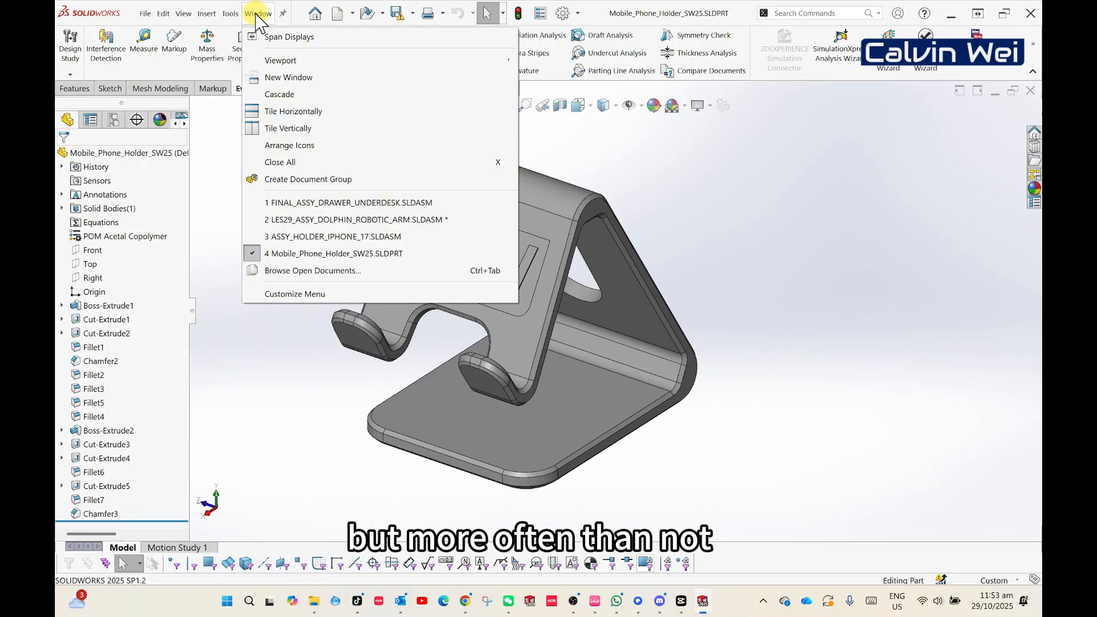
{"action": "left_click", "coordinate": [256, 426]}
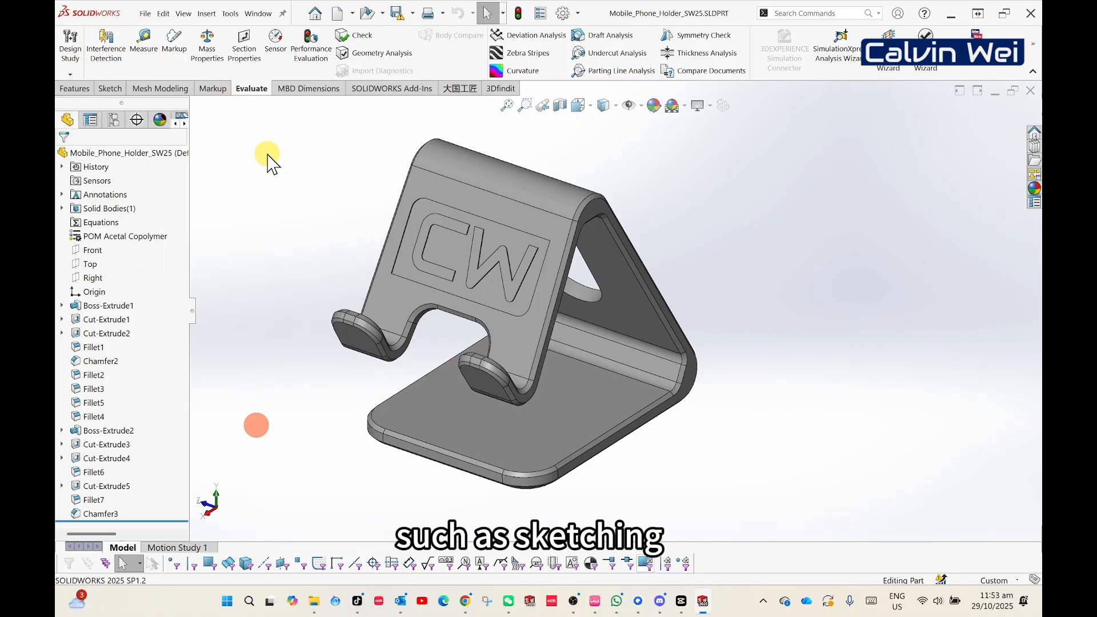
- Review the command sets for sketching, features and evaluation in the phone holder part
{"action": "left_click", "coordinate": [111, 90]}
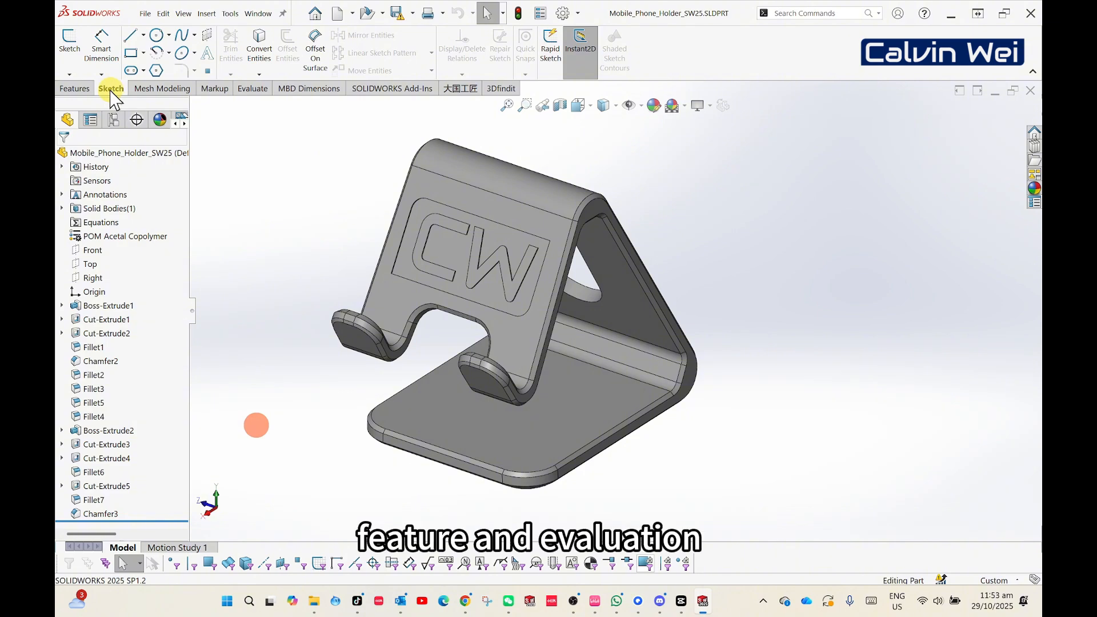
{"action": "left_click", "coordinate": [71, 90]}
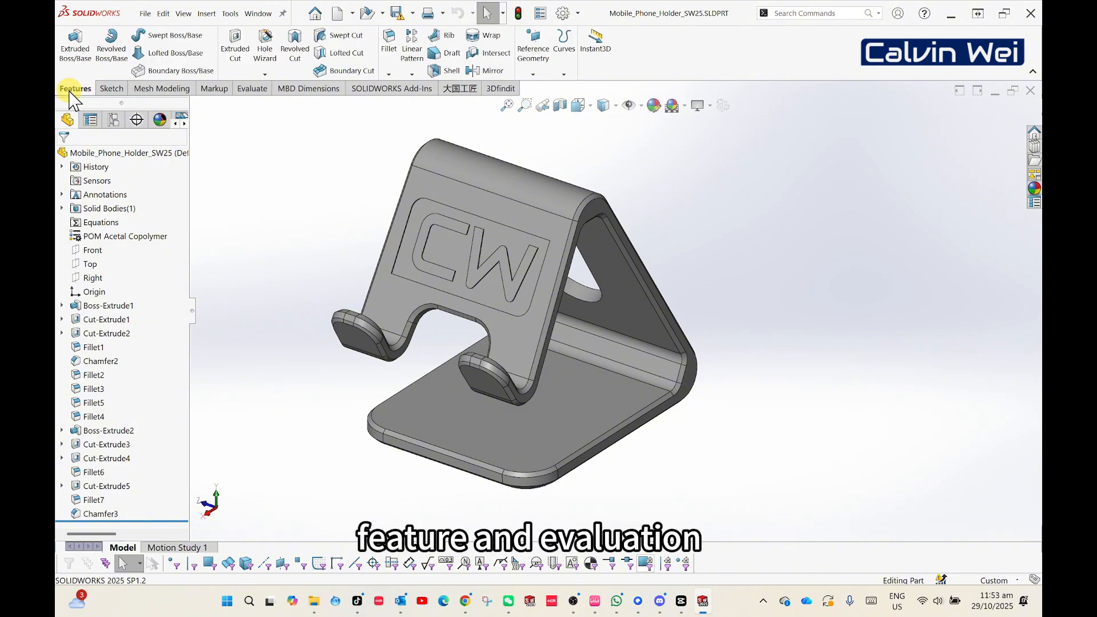
{"action": "left_click", "coordinate": [251, 89]}
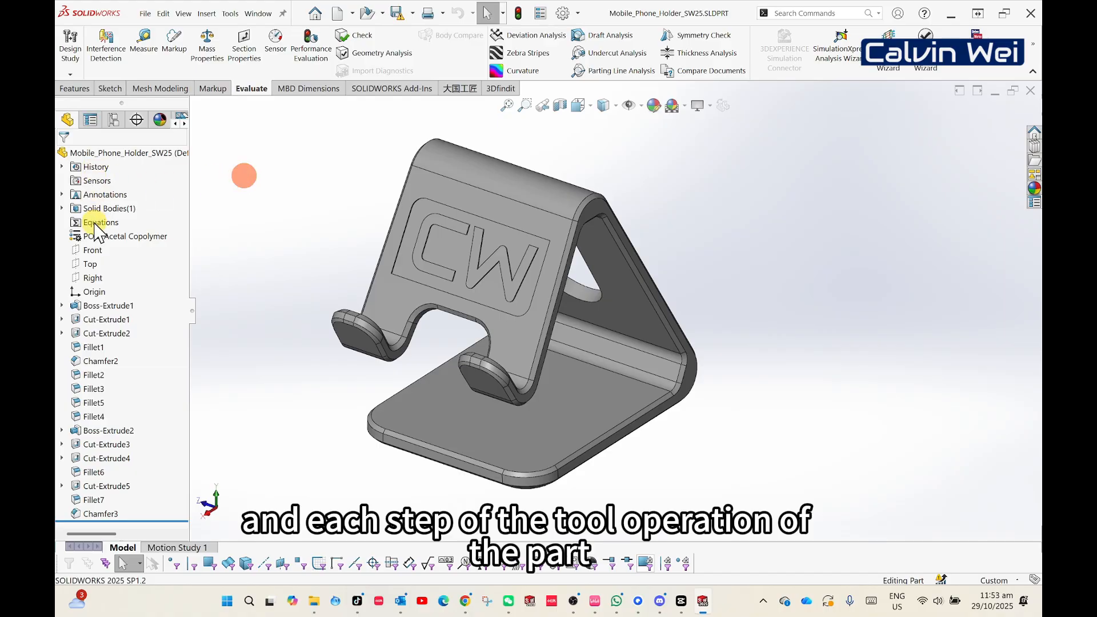
- Highlight Boss-Extrude1, Cut-Extrude1, Cut-Extrude2 and Fillet1 one by one to see their geometry on the phone holder
{"action": "left_click", "coordinate": [100, 306]}
{"action": "left_click", "coordinate": [103, 321]}
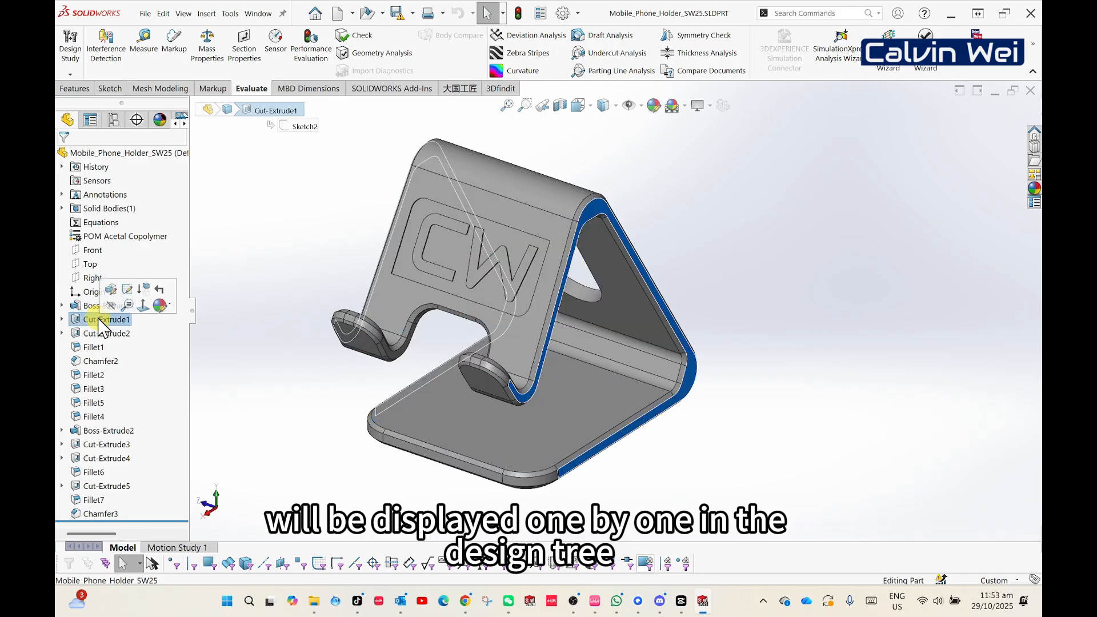
{"action": "left_click", "coordinate": [101, 336]}
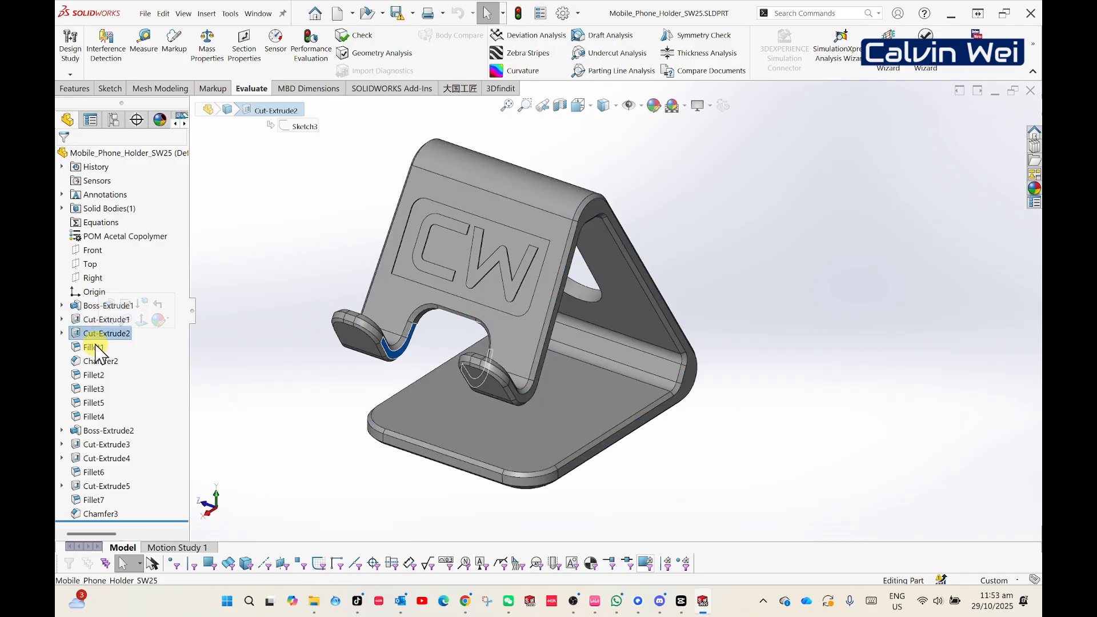
{"action": "left_click", "coordinate": [94, 348]}
{"action": "left_click", "coordinate": [302, 279]}
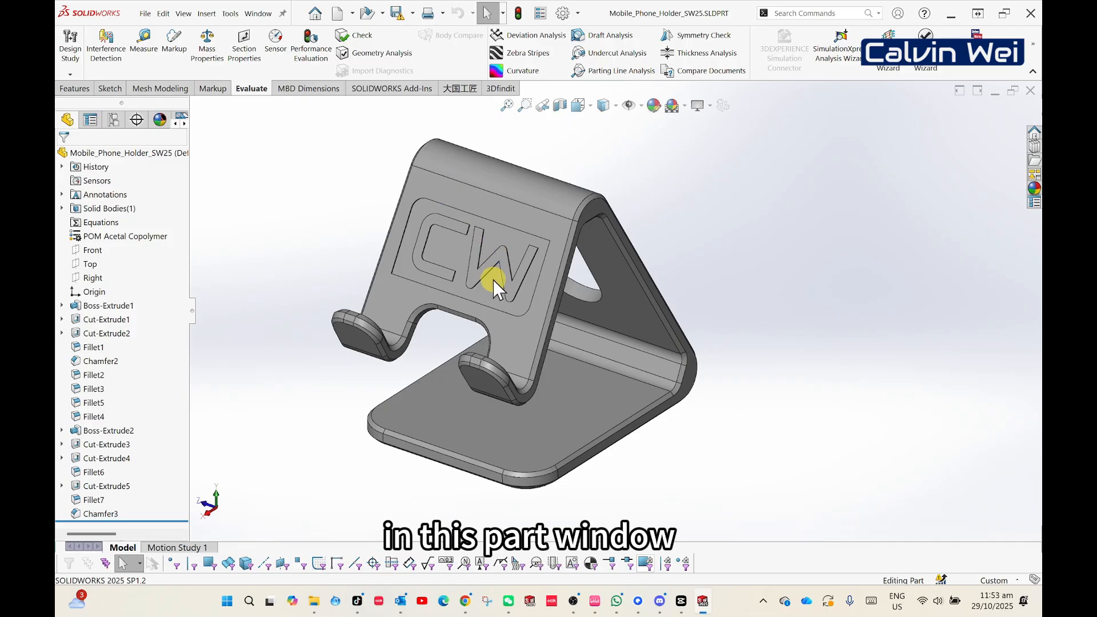
{"action": "middle_click_drag", "start_coordinate": [481, 314], "coordinate": [549, 360]}
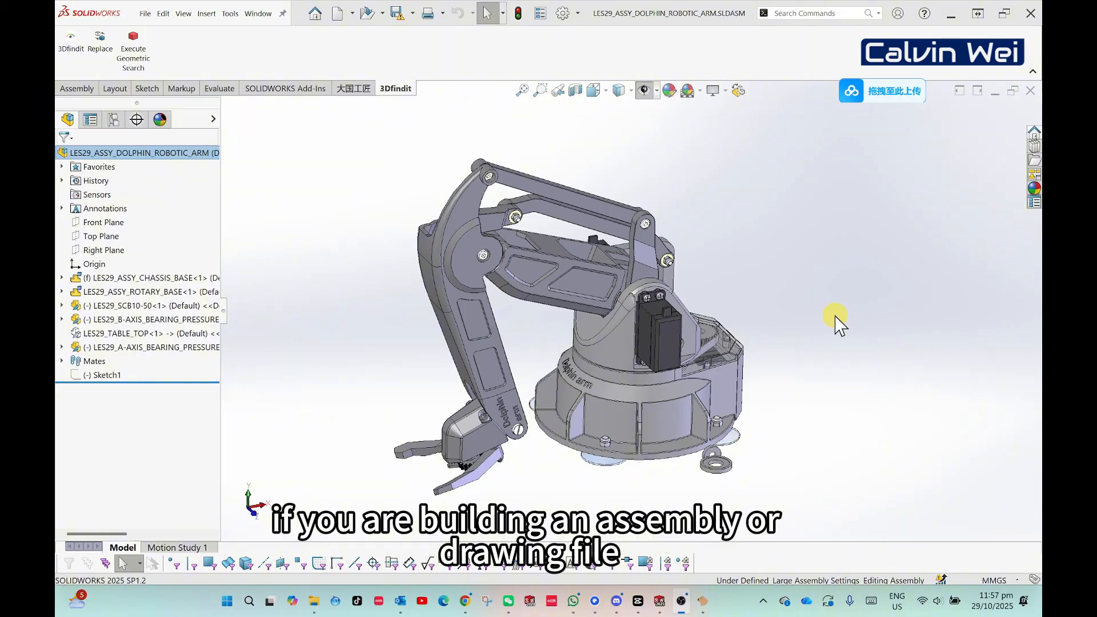
- Inspect the robotic arm assembly and highlight its rotary base, SCB10-50 and B-axis bearing pressure block components
{"action": "middle_click_drag", "start_coordinate": [517, 280], "coordinate": [481, 284]}
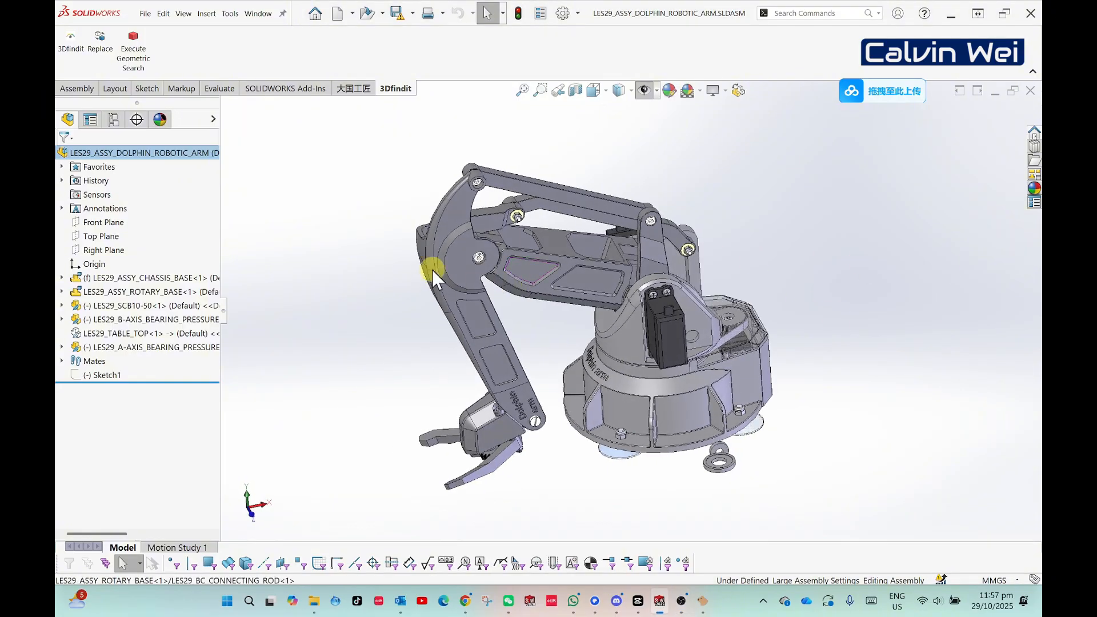
{"action": "left_click", "coordinate": [127, 291]}
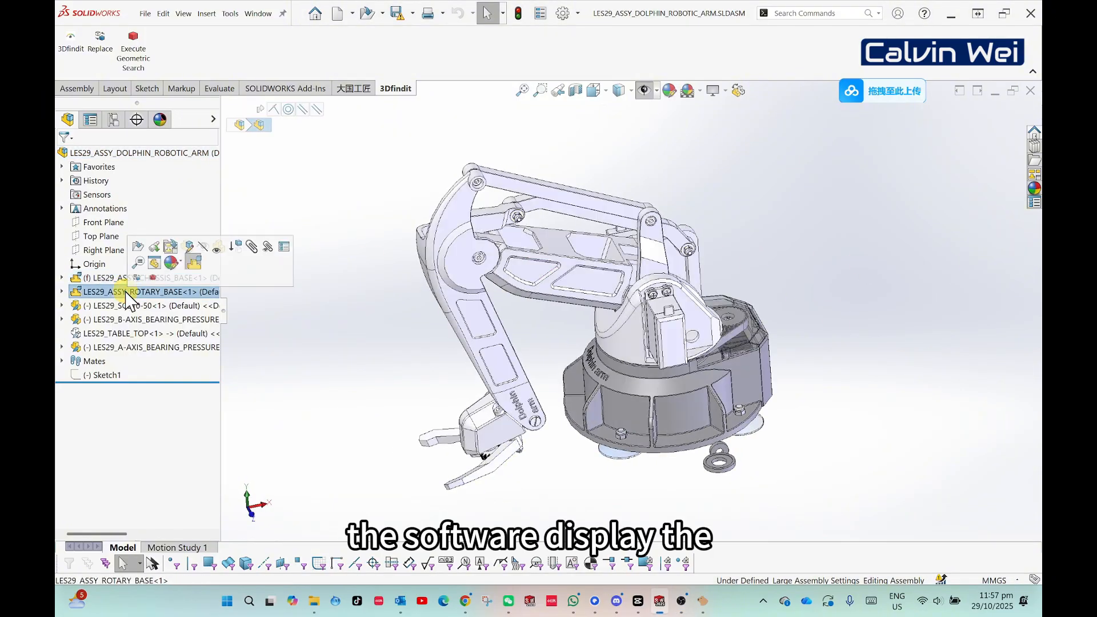
{"action": "left_click", "coordinate": [129, 307]}
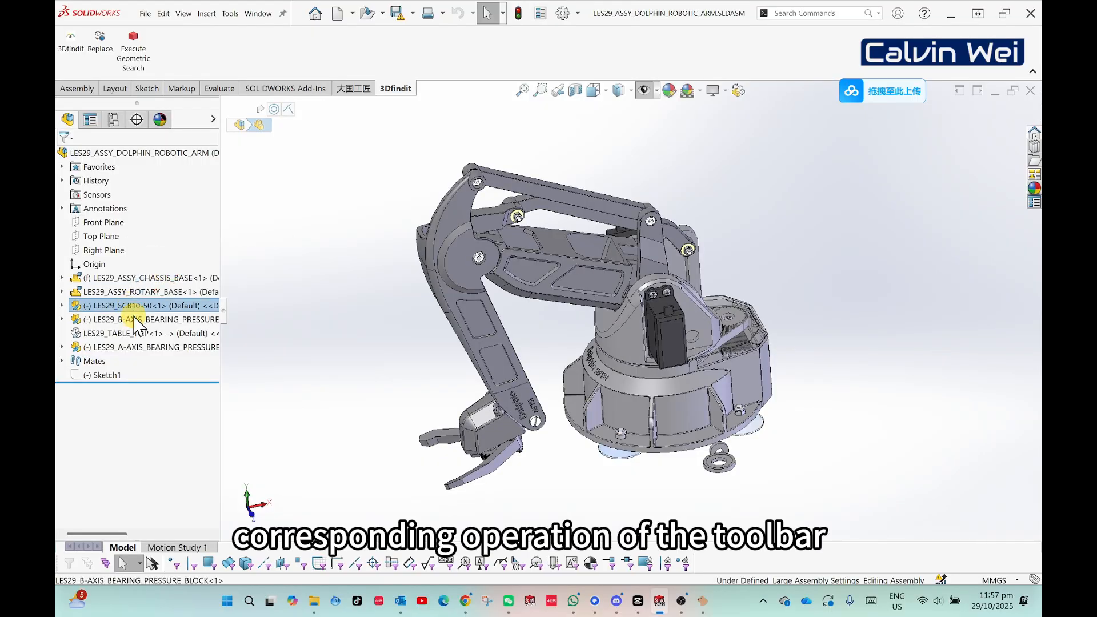
{"action": "left_click", "coordinate": [136, 319]}
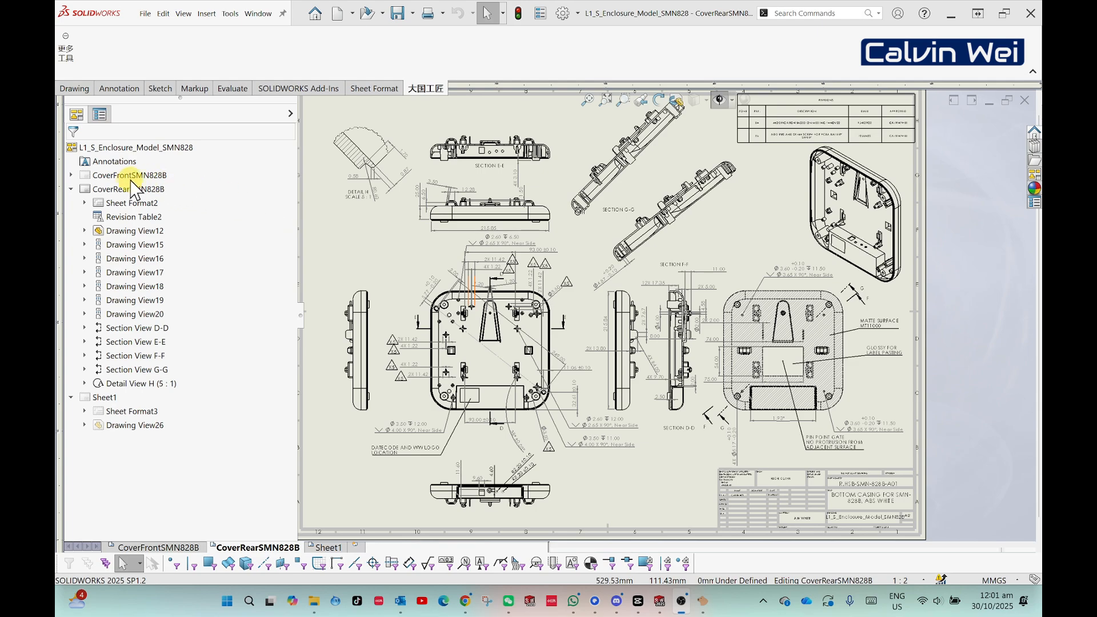
- Highlight Revision Table2 and several drawing views of the CoverRearSMN828B sheet in the enclosure drawing
{"action": "left_click", "coordinate": [127, 217]}
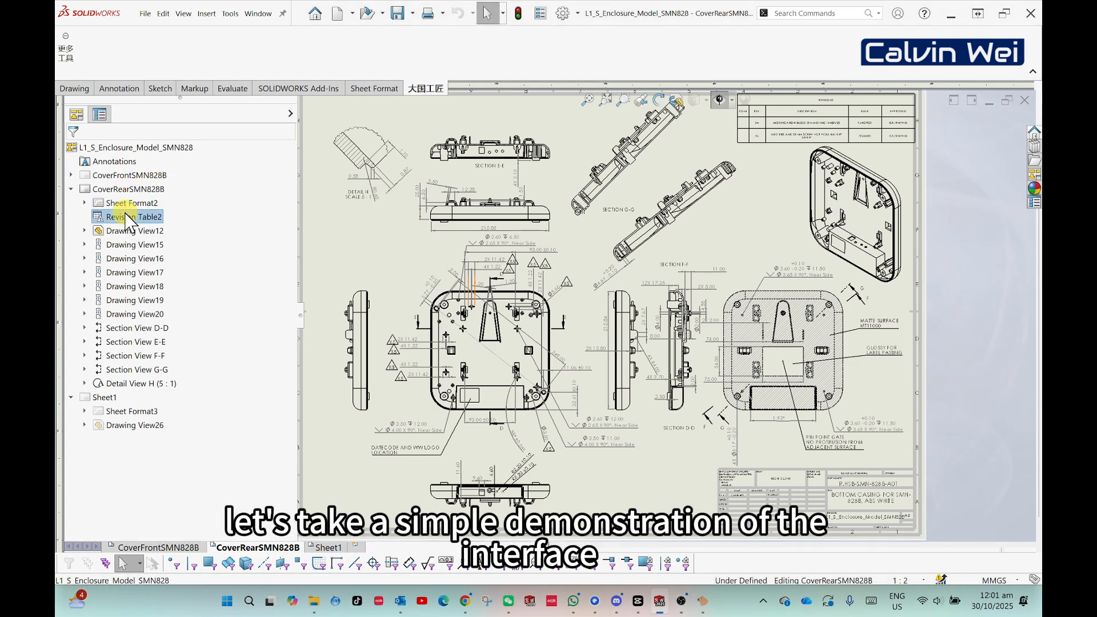
{"action": "left_click", "coordinate": [132, 244]}
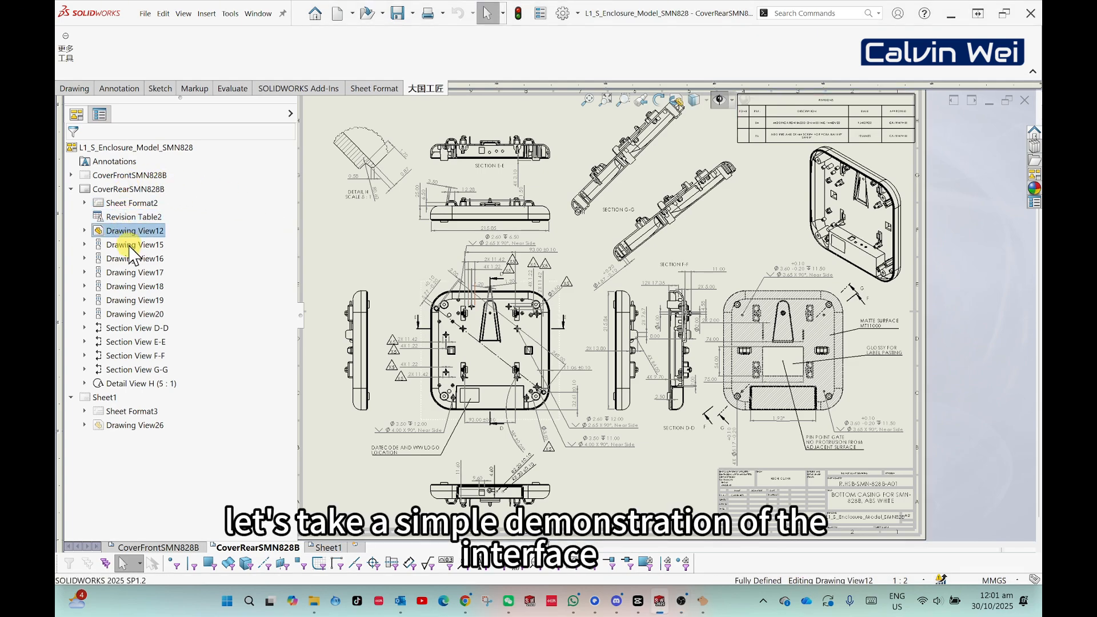
{"action": "left_click", "coordinate": [136, 258]}
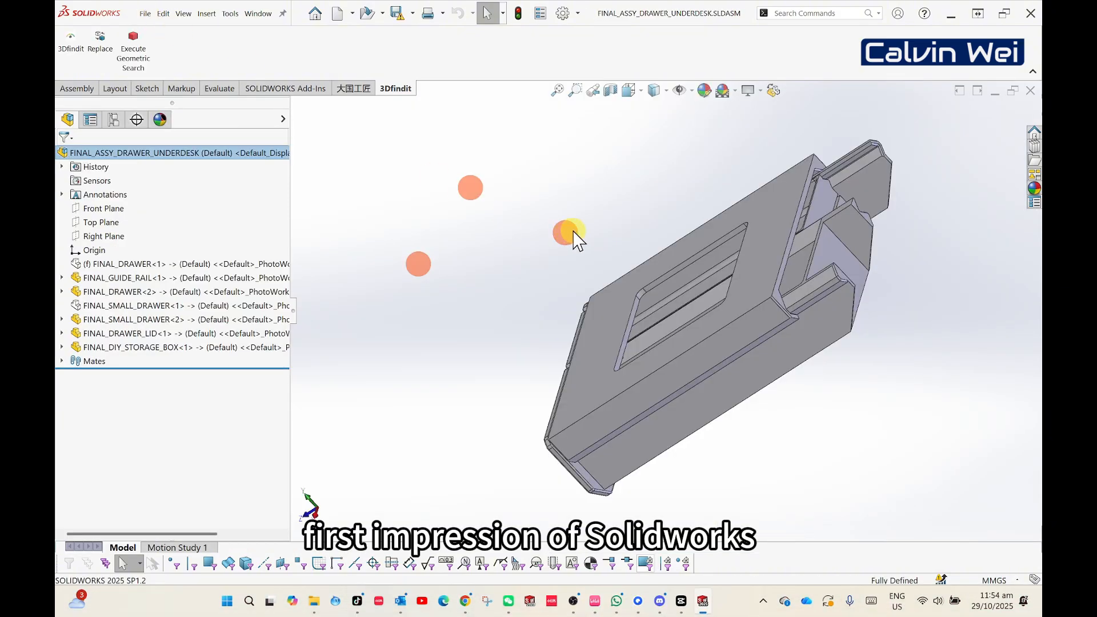
{"action": "middle_click_drag", "start_coordinate": [598, 280], "coordinate": [492, 254]}
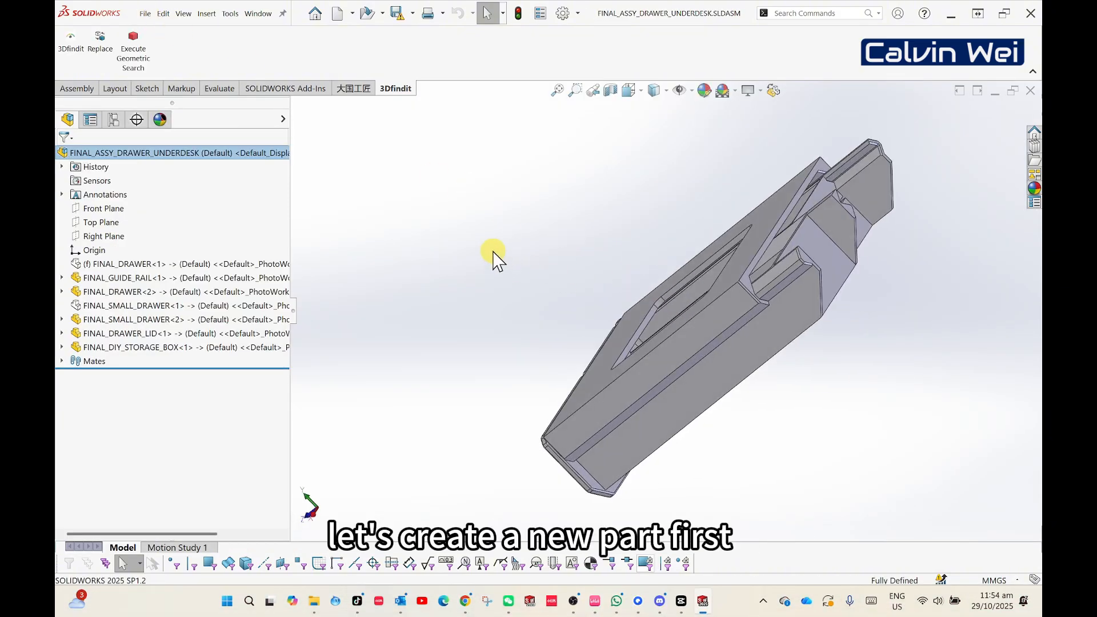
{"action": "left_click", "coordinate": [146, 14]}
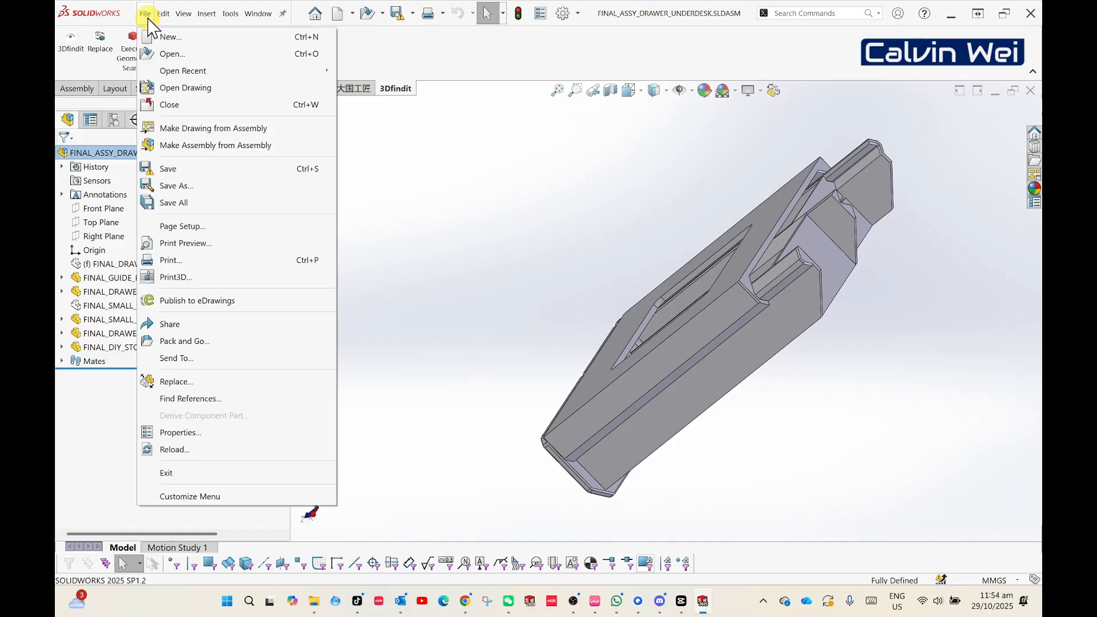
{"action": "left_click", "coordinate": [154, 36]}
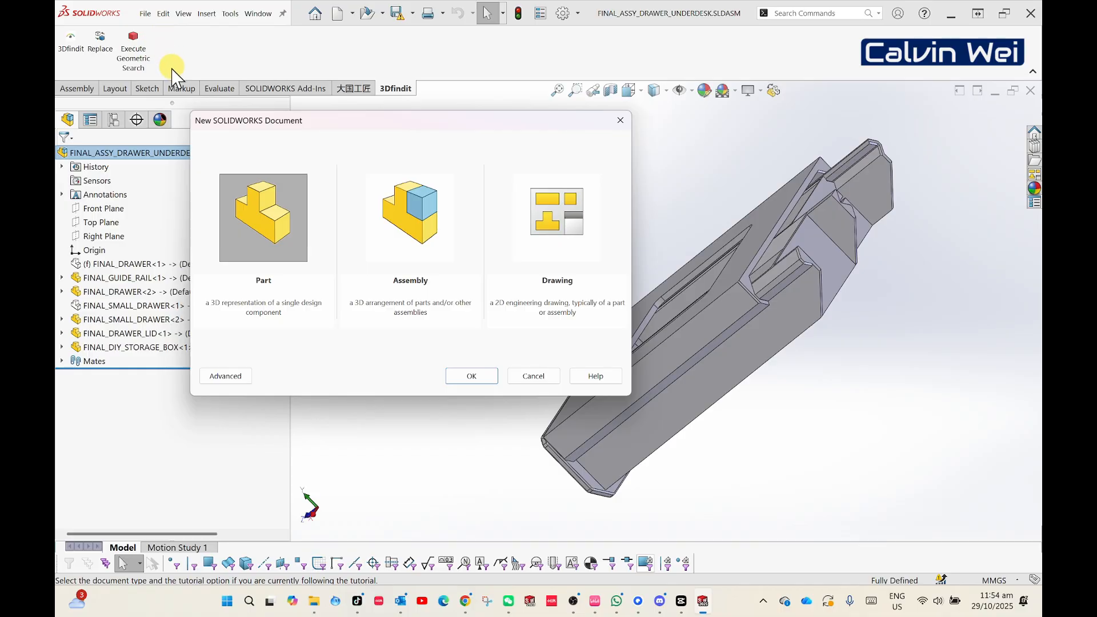
{"action": "left_click", "coordinate": [533, 376]}
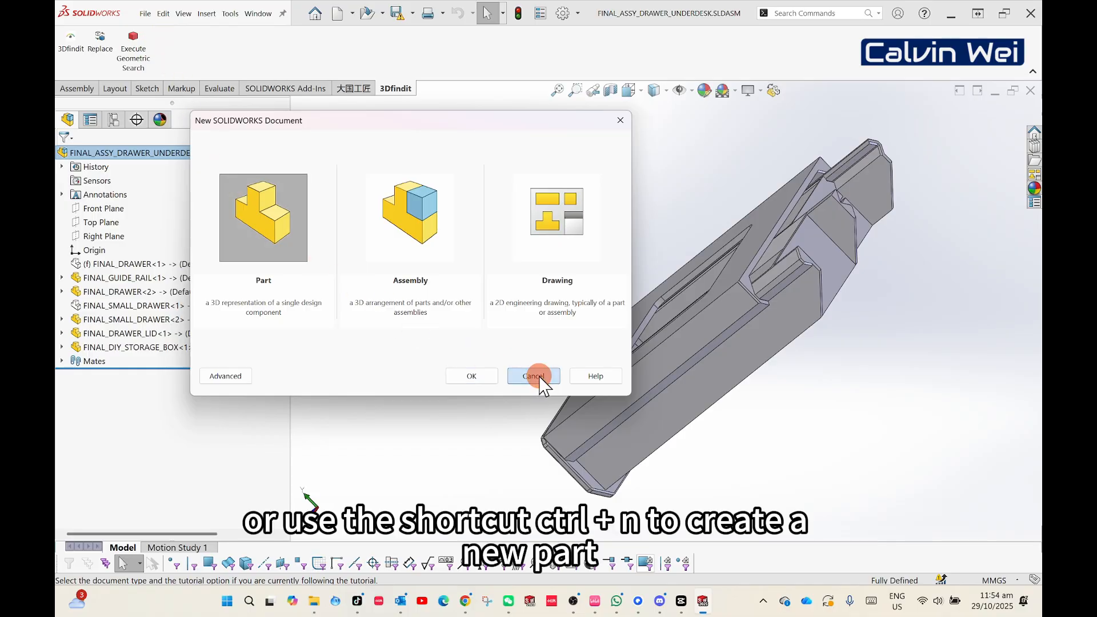
- Create a new part document
{"action": "key", "text": "ctrl+n"}
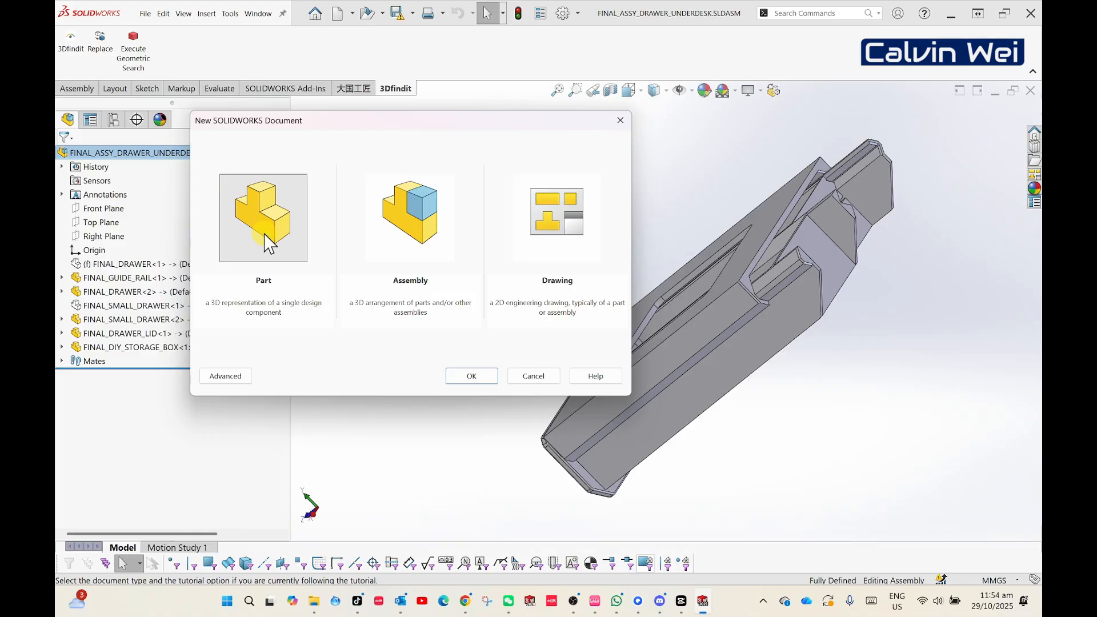
{"action": "left_click", "coordinate": [464, 376]}
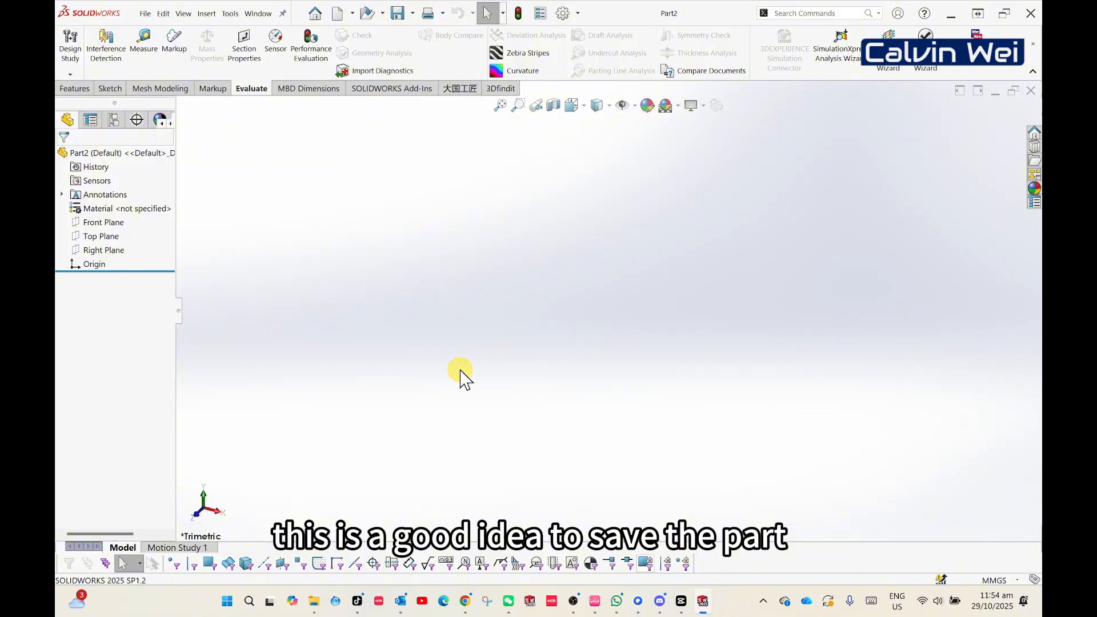
{"action": "left_click", "coordinate": [145, 14]}
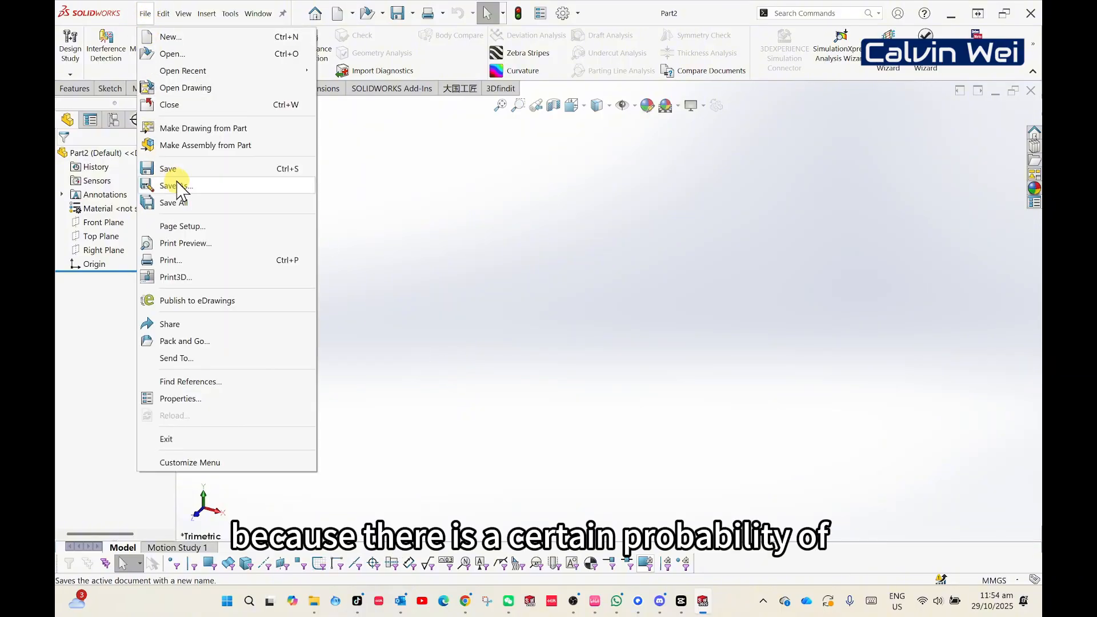
{"action": "left_click", "coordinate": [422, 207]}
{"action": "key", "text": "ctrl+s"}
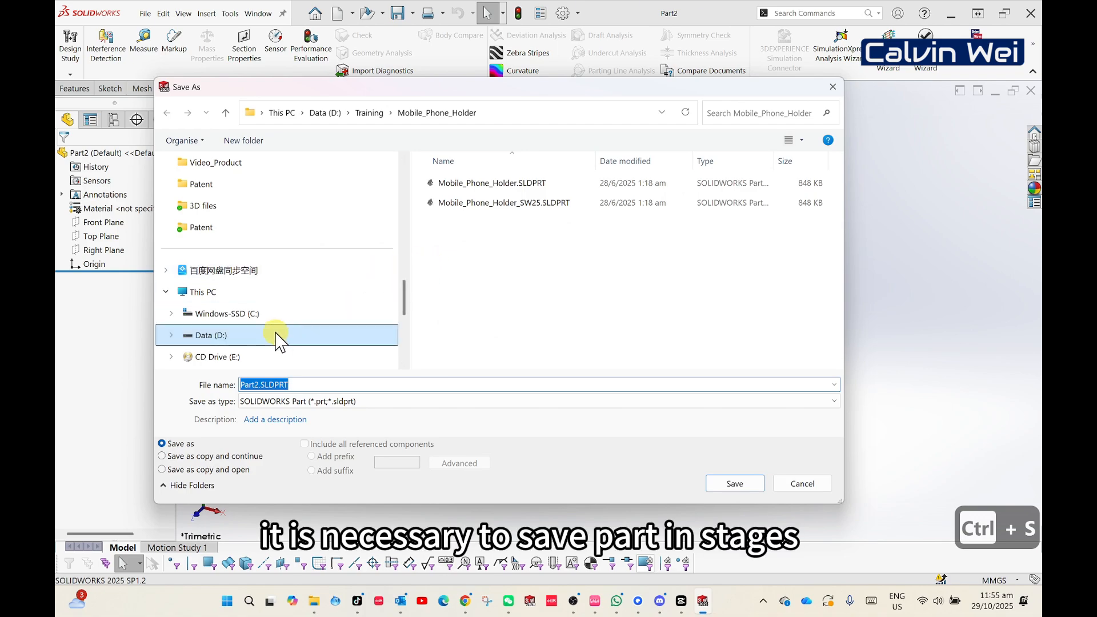
{"action": "left_click", "coordinate": [806, 485]}
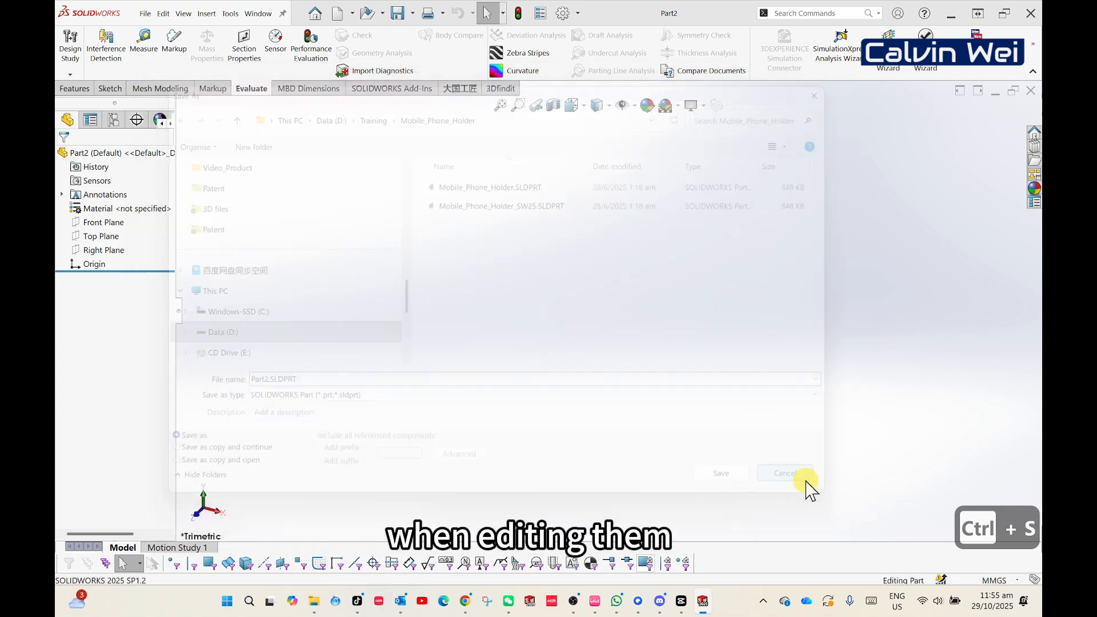
{"action": "left_click", "coordinate": [146, 19]}
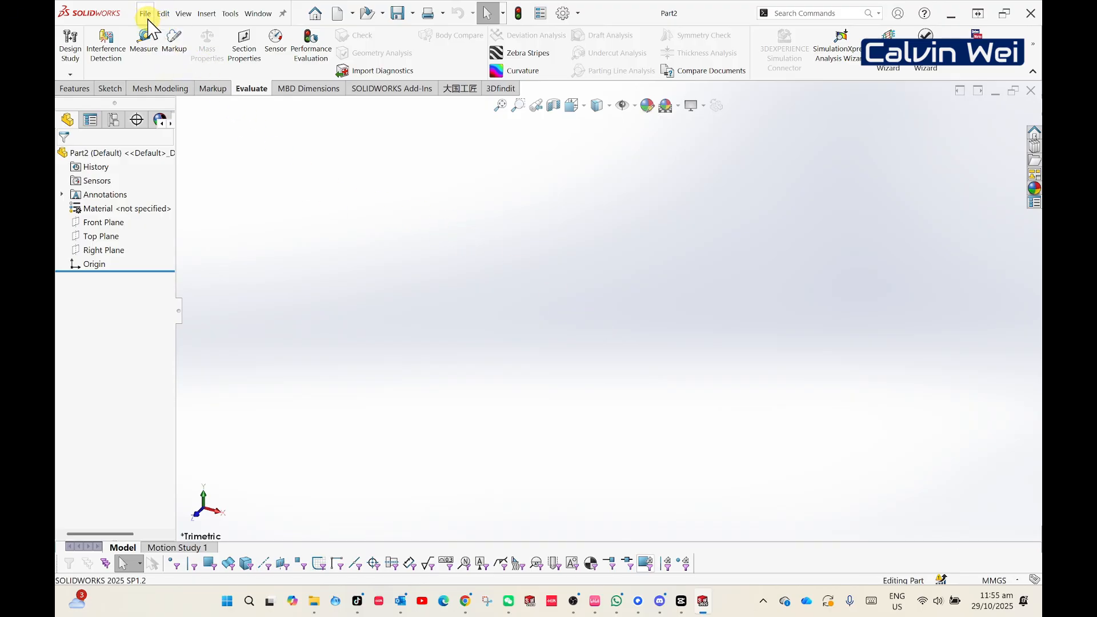
{"action": "left_click", "coordinate": [246, 179]}
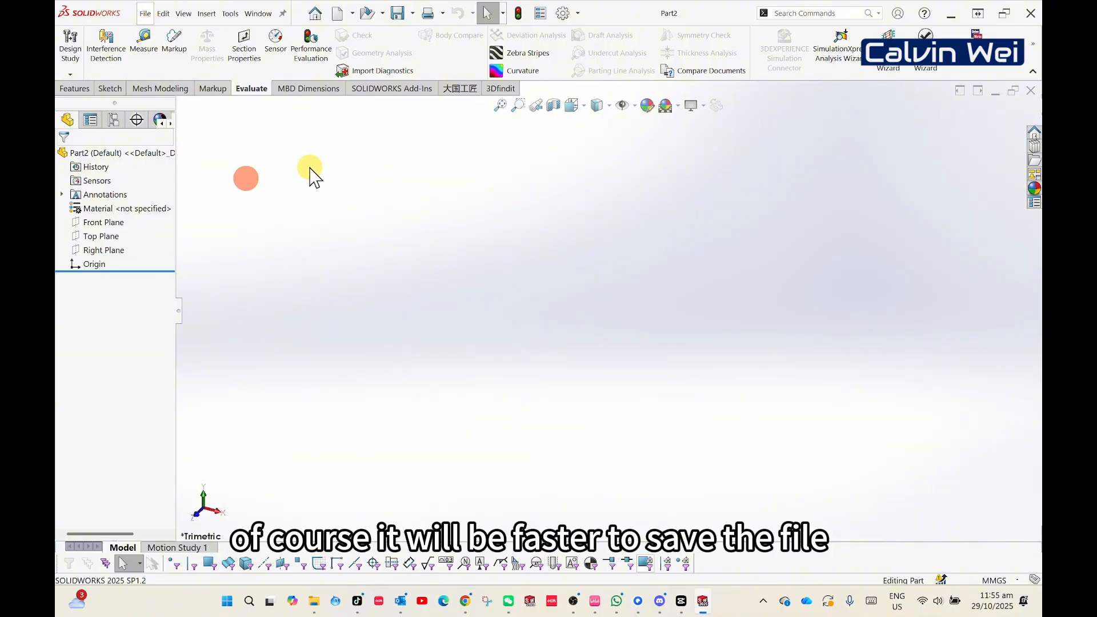
- Start saving the new part and choose the LEARNING folder on the H: drive as its location
{"action": "key", "text": "ctrl+s"}
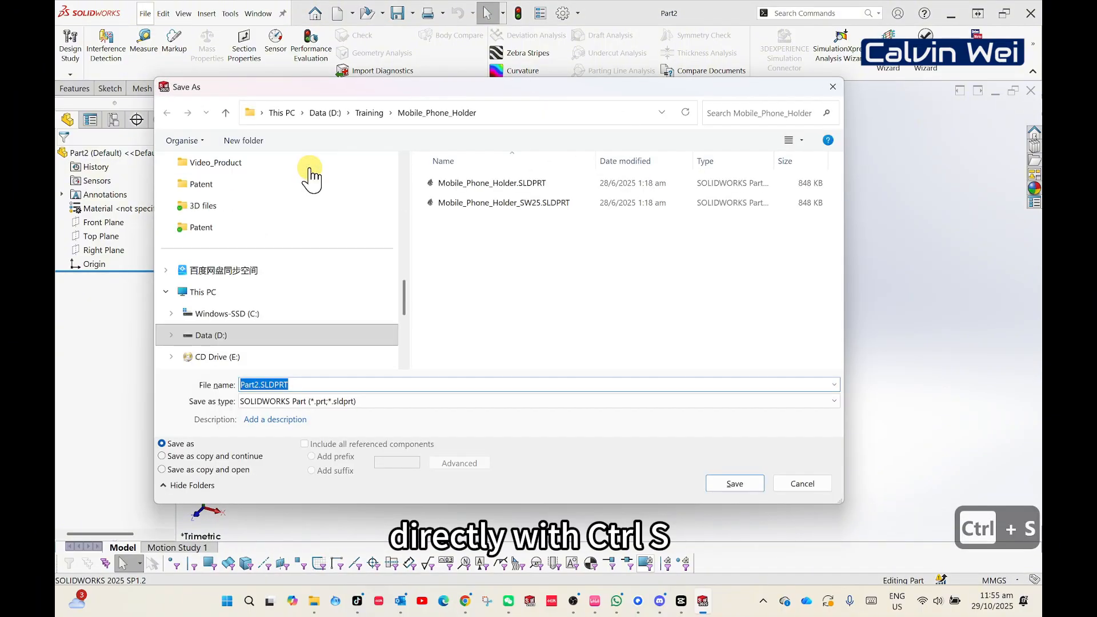
{"action": "scroll", "coordinate": [303, 308], "scroll_direction": "down", "scroll_amount": 4}
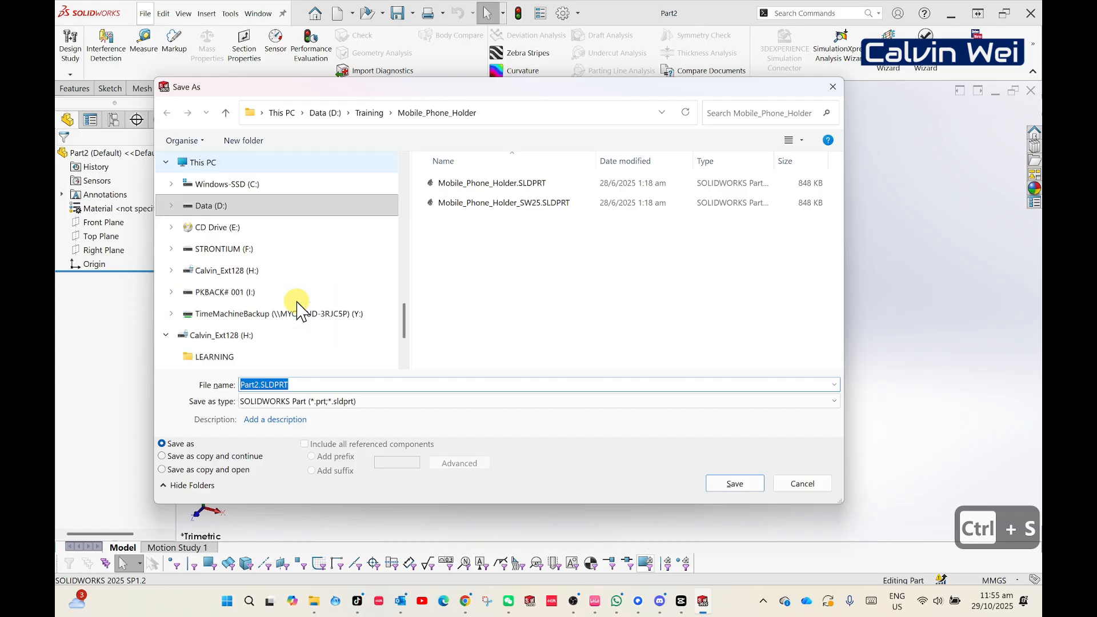
{"action": "left_click", "coordinate": [269, 298]}
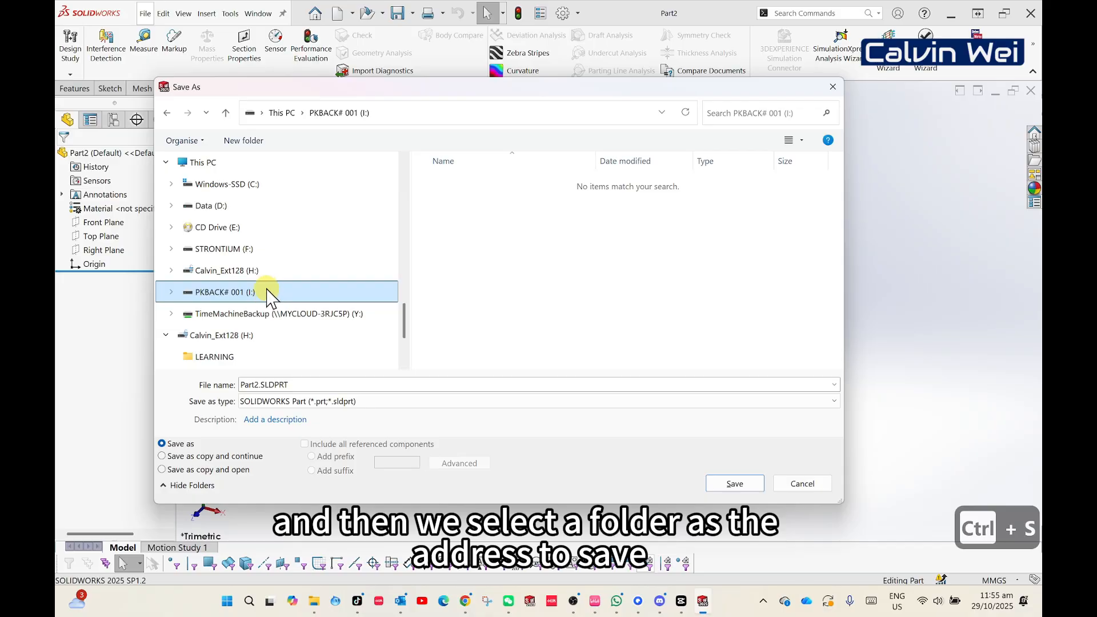
{"action": "left_click", "coordinate": [266, 272]}
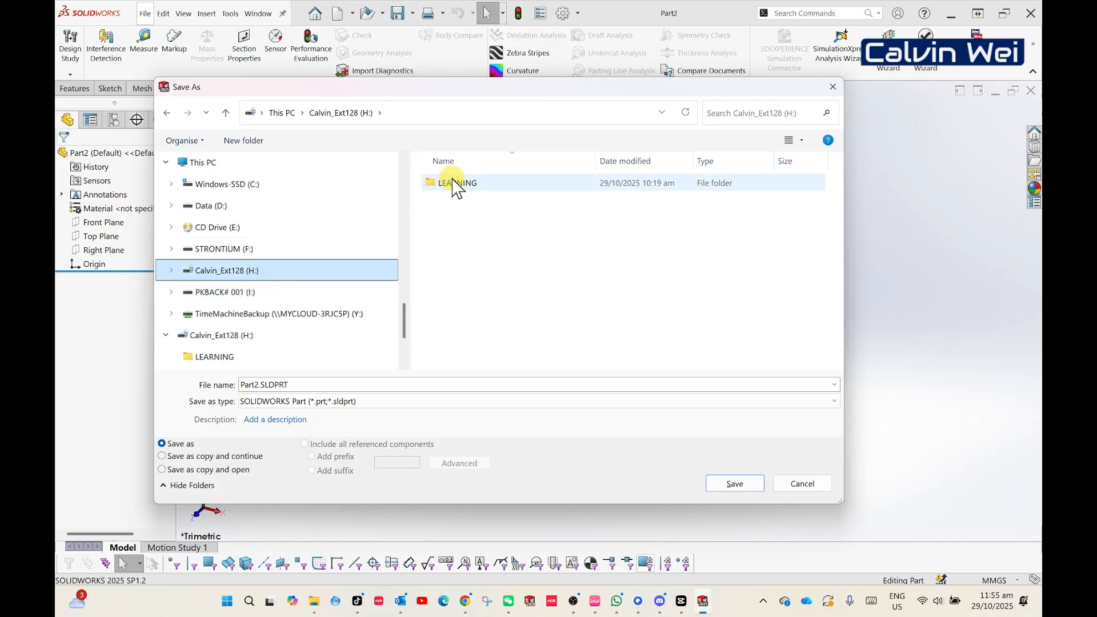
{"action": "double_click", "coordinate": [494, 183]}
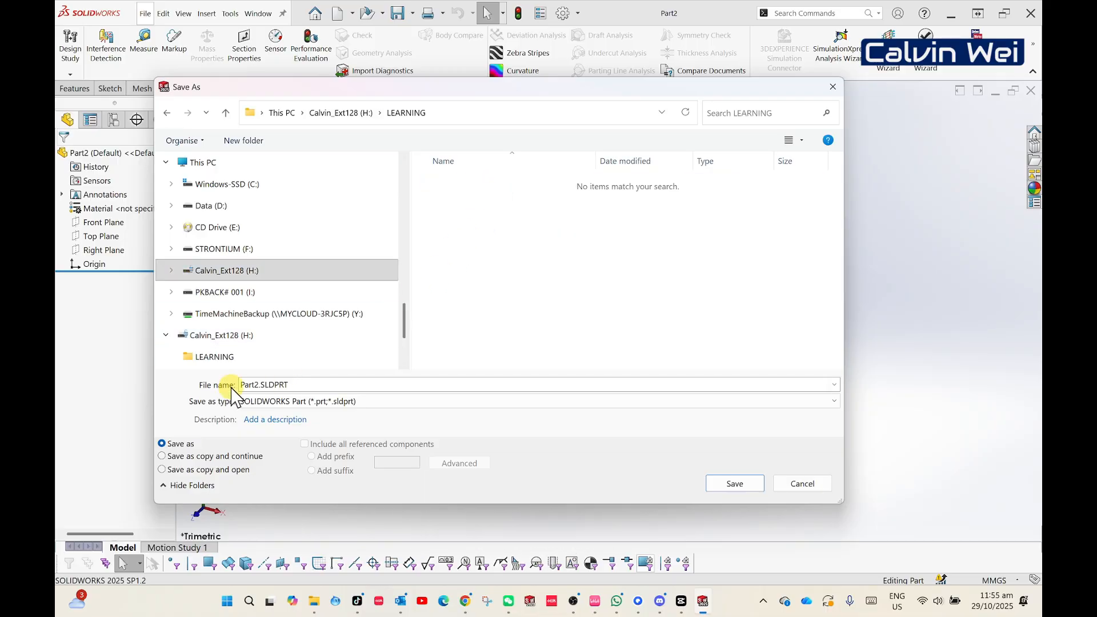
- Name the part file FIRST_PART and save it
{"action": "double_click", "coordinate": [254, 384]}
{"action": "double_click", "coordinate": [258, 385]}
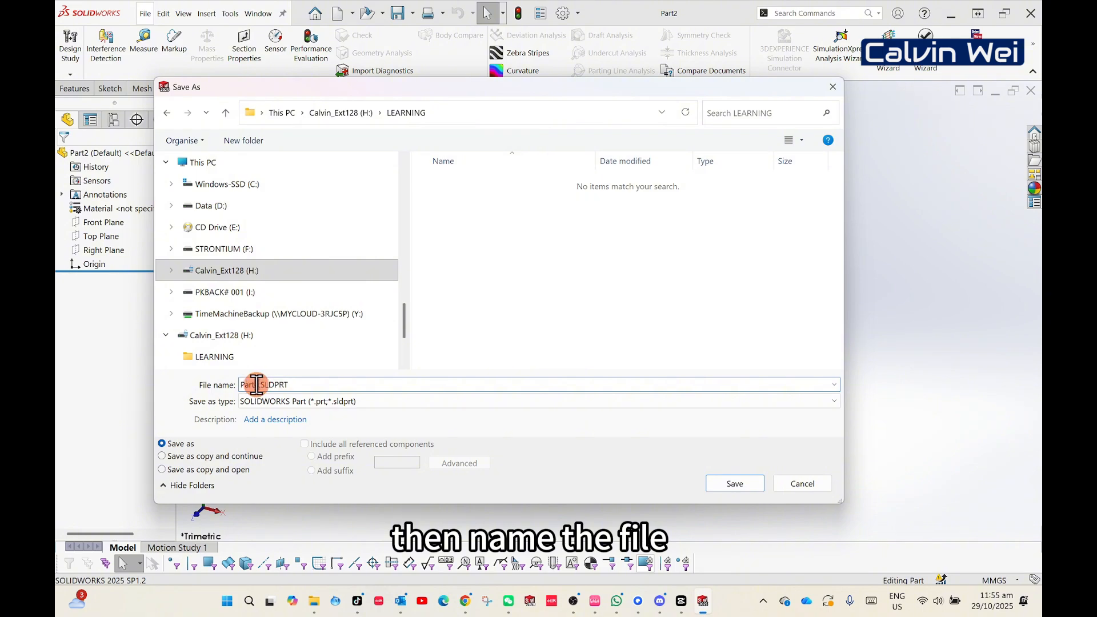
{"action": "type", "text": "FIRST"}
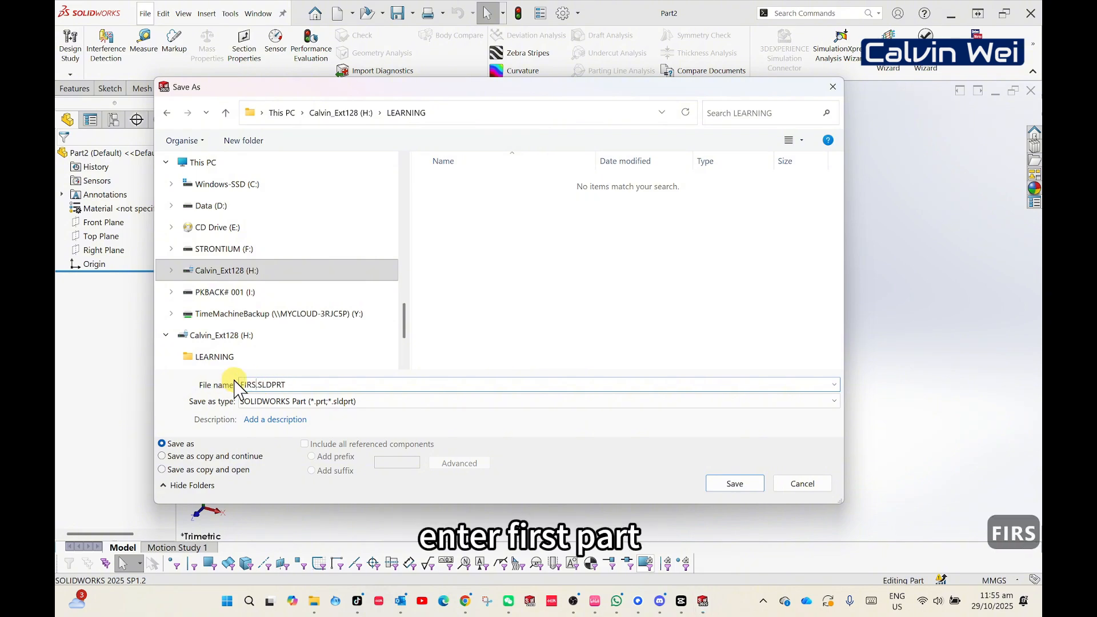
{"action": "type", "text": "_PART"}
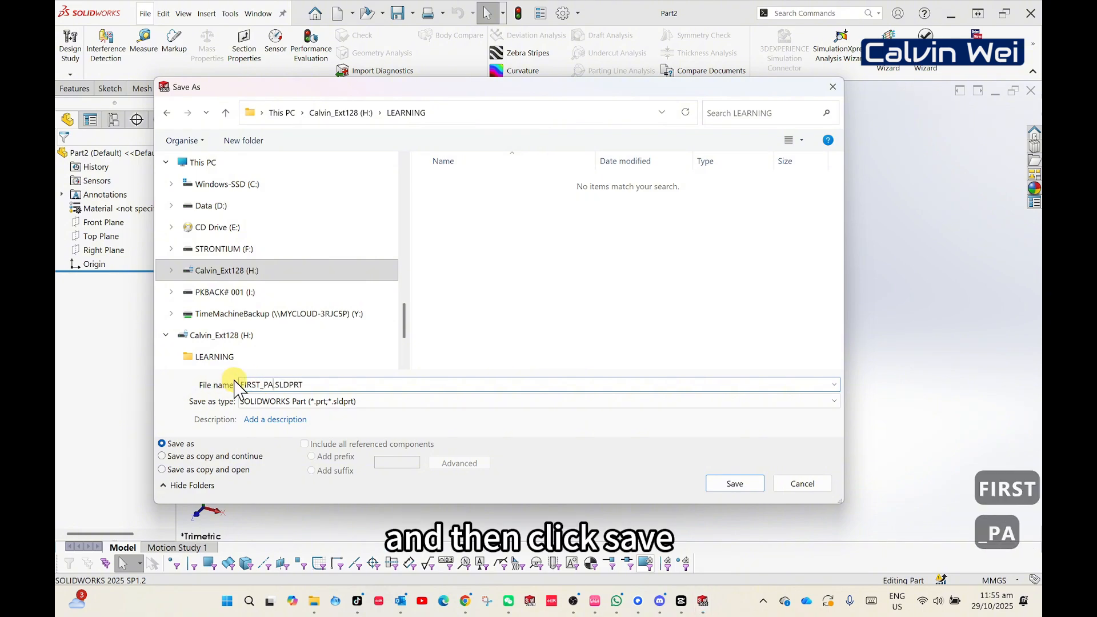
{"action": "key", "text": "shift+BackSpace"}
{"action": "type", "text": "RT"}
{"action": "key", "text": "Return"}
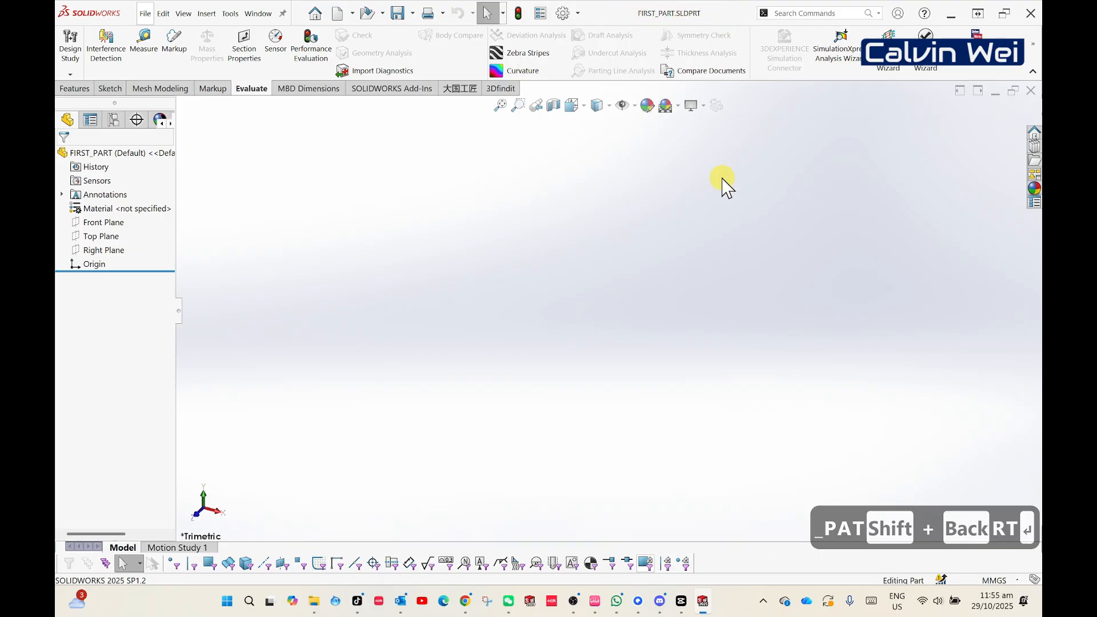
- Start a new sketch on the Front Plane
{"action": "left_click", "coordinate": [625, 244]}
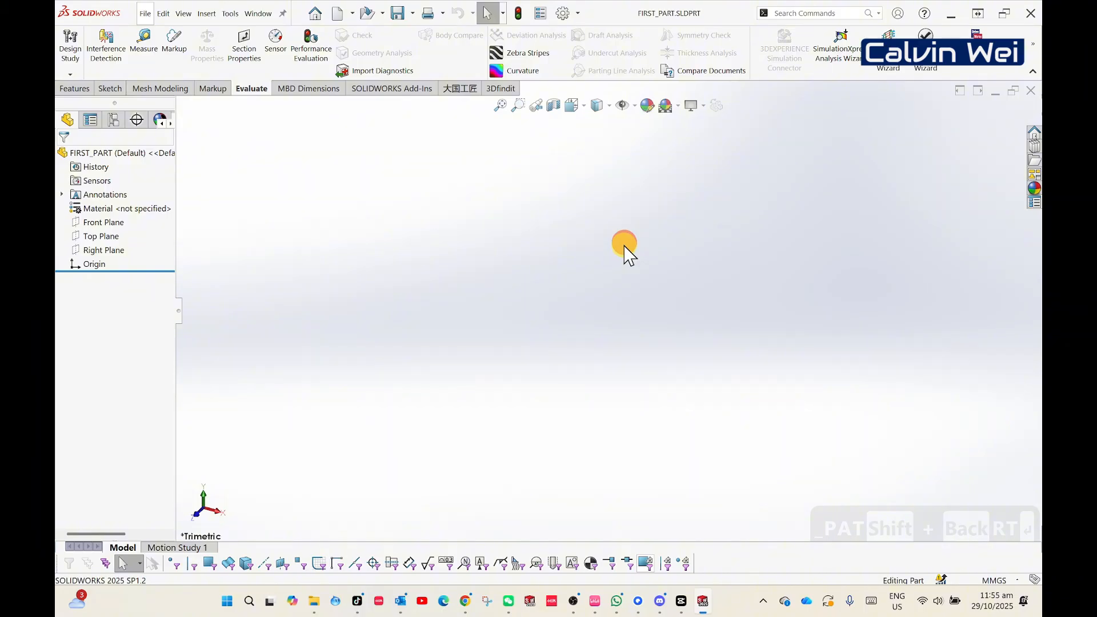
{"action": "left_click", "coordinate": [110, 89]}
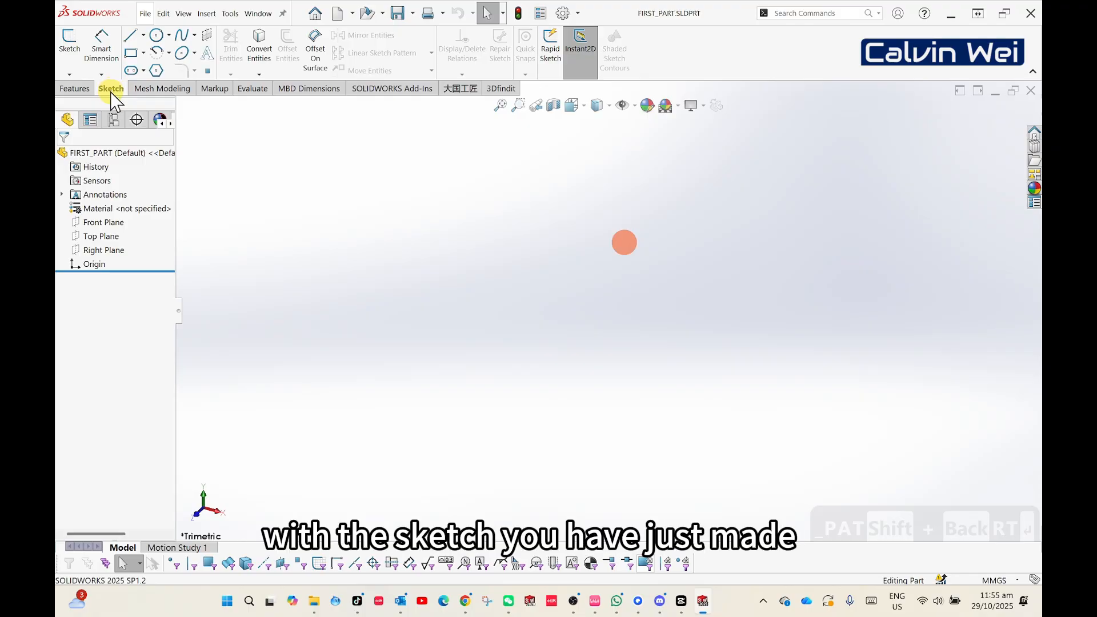
{"action": "left_click", "coordinate": [77, 90]}
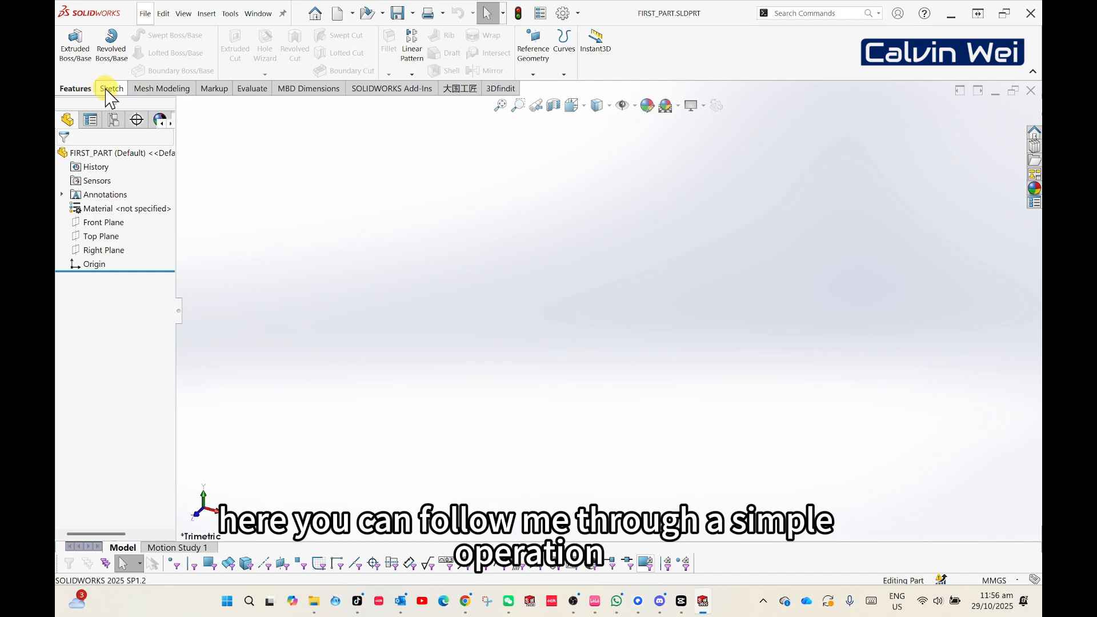
{"action": "left_click", "coordinate": [107, 89]}
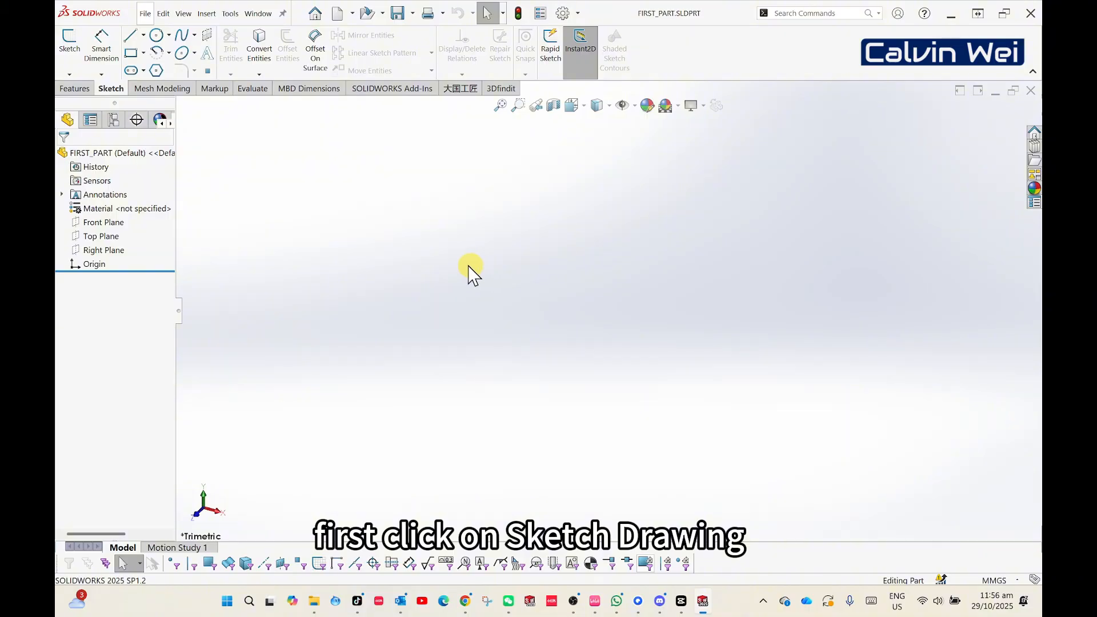
{"action": "left_click", "coordinate": [64, 39]}
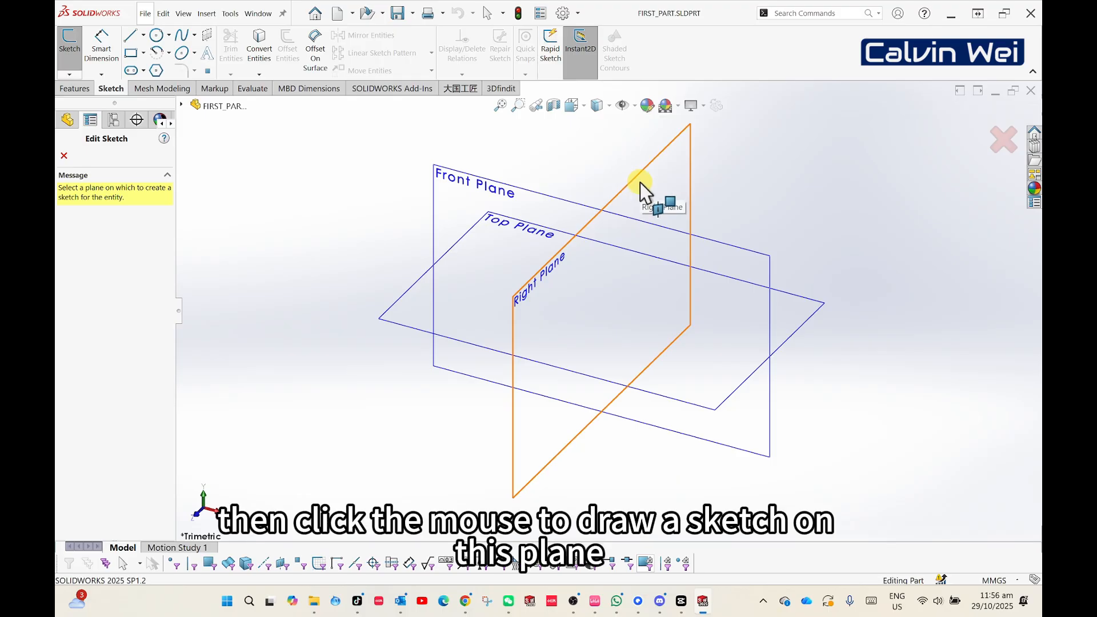
{"action": "left_click", "coordinate": [467, 197]}
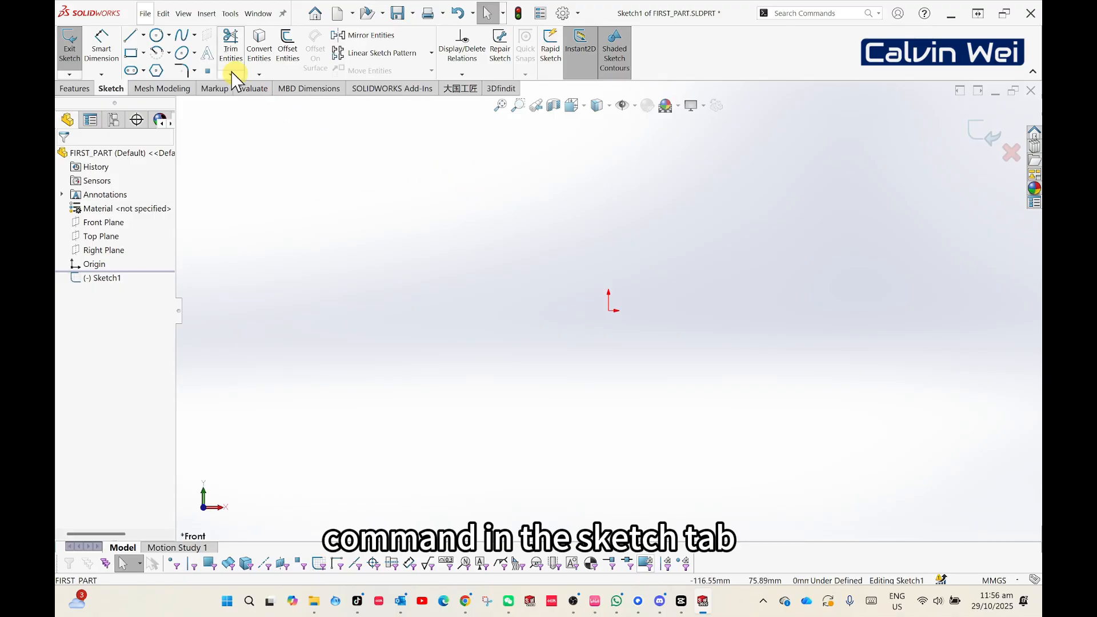
- Sketch a center rectangle about 96 mm by 96 mm, centred on the origin
{"action": "left_click", "coordinate": [143, 53]}
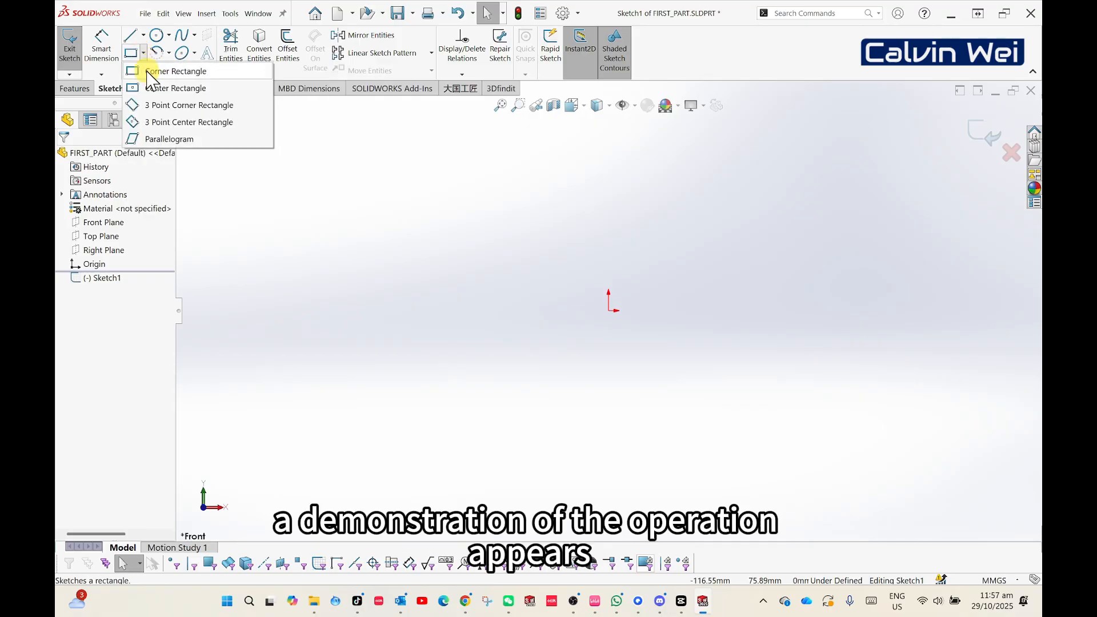
{"action": "left_click", "coordinate": [171, 88]}
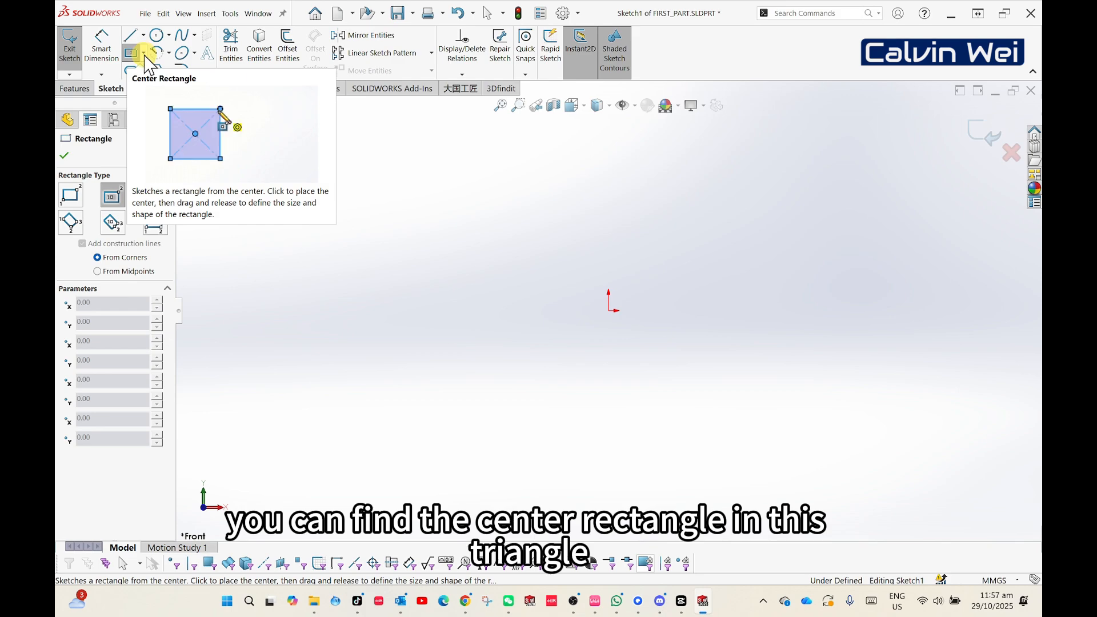
{"action": "left_click", "coordinate": [144, 53]}
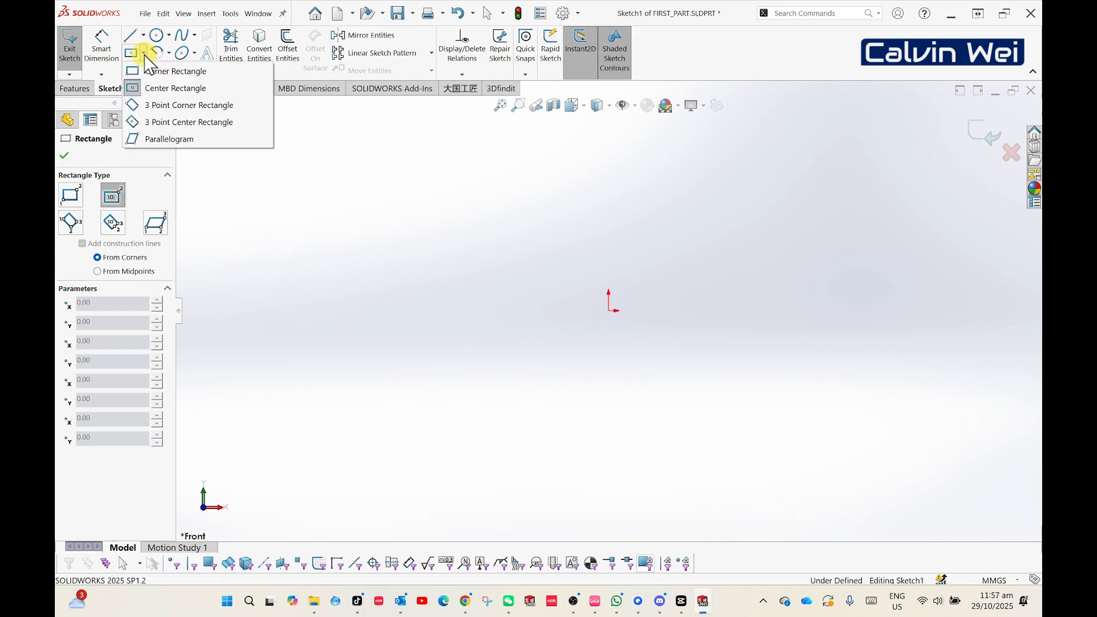
{"action": "left_click", "coordinate": [152, 88]}
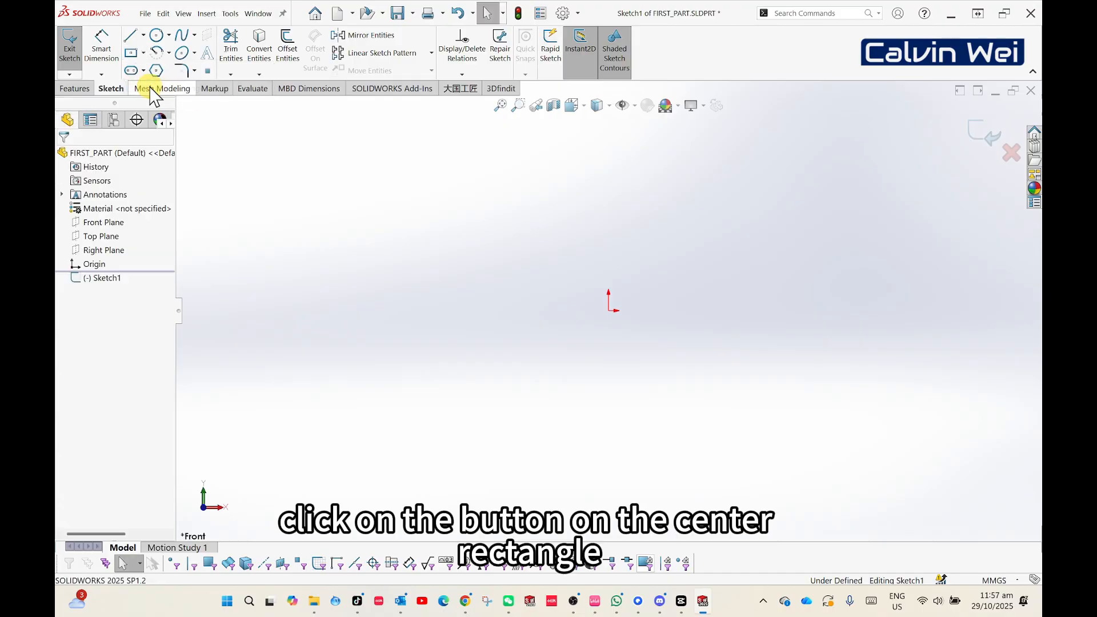
{"action": "left_click", "coordinate": [141, 57]}
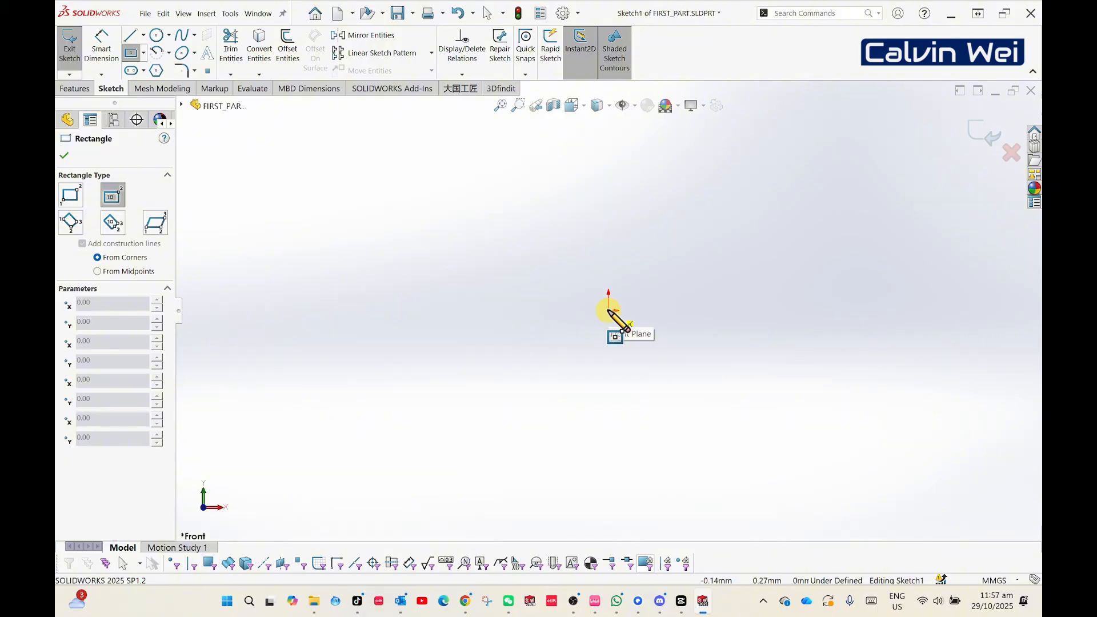
{"action": "left_click", "coordinate": [608, 310]}
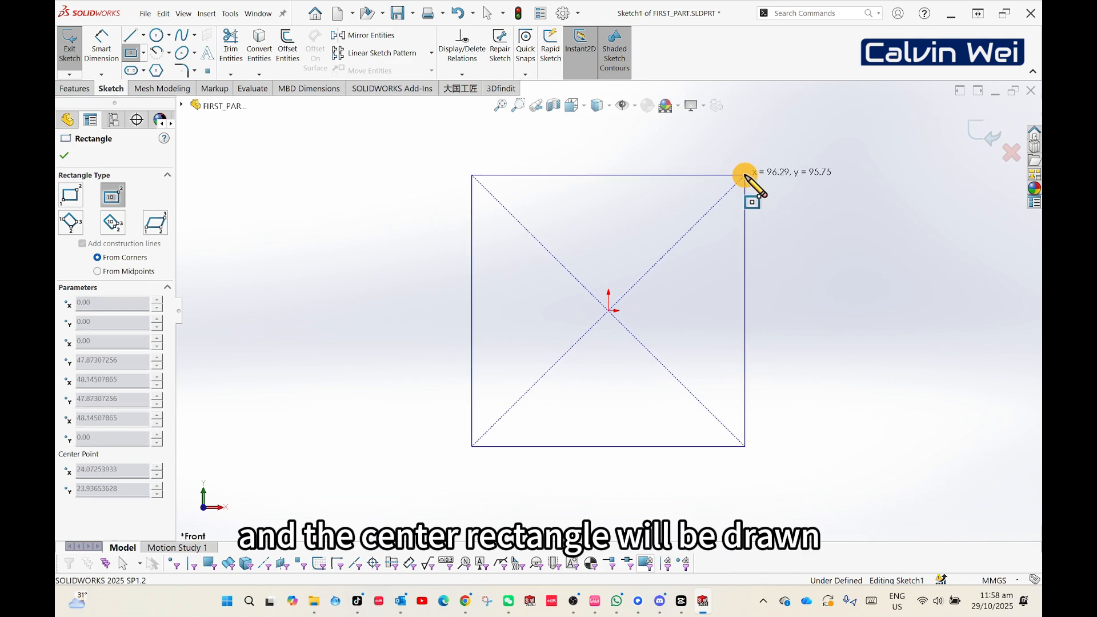
{"action": "left_click", "coordinate": [744, 175]}
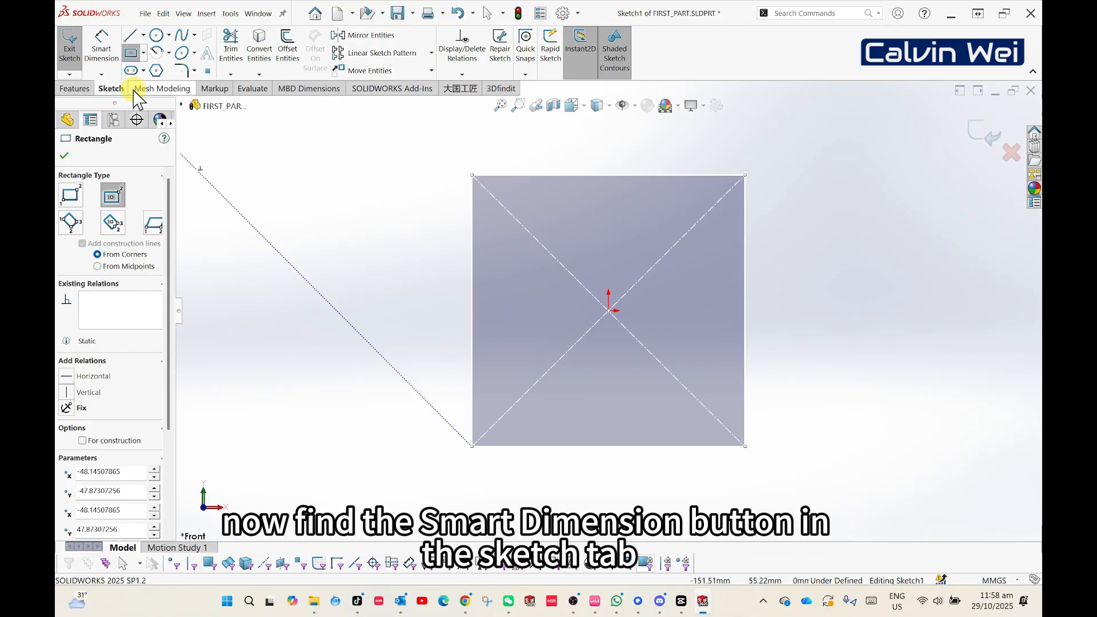
- Dimension the rectangle's bottom edge to 100 mm, with the dimension placed below it
{"action": "left_click", "coordinate": [106, 58]}
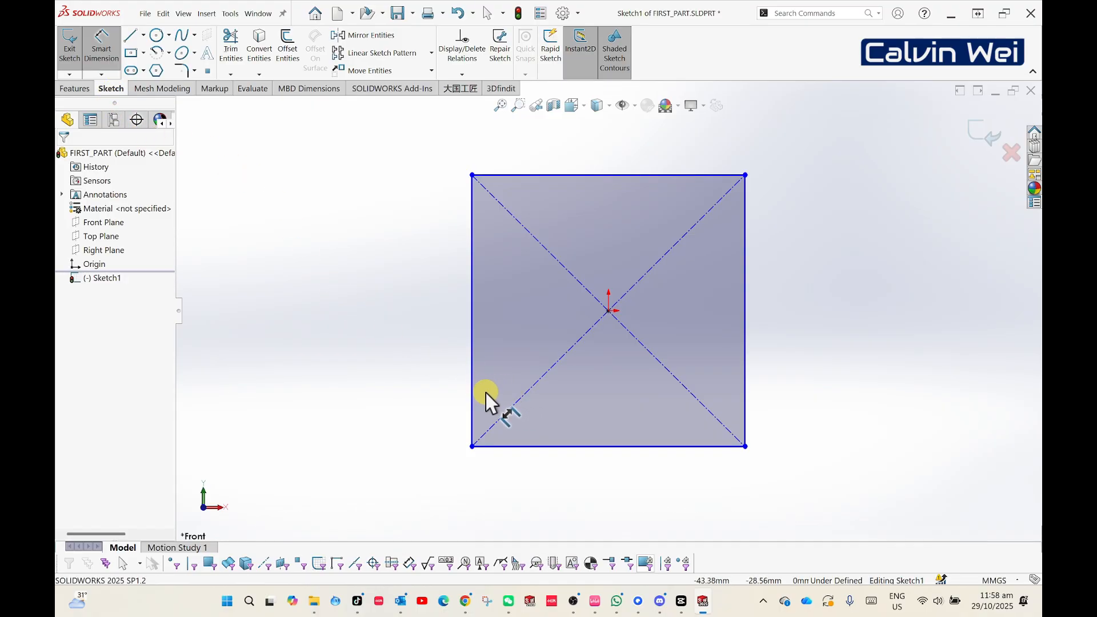
{"action": "left_click", "coordinate": [580, 447]}
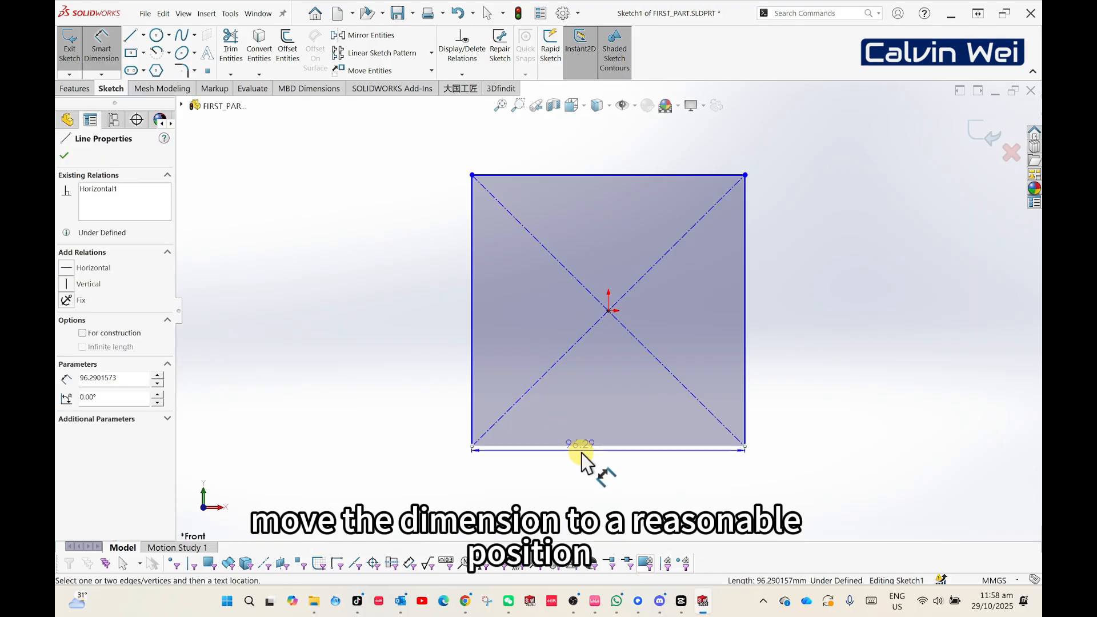
{"action": "left_click", "coordinate": [586, 490]}
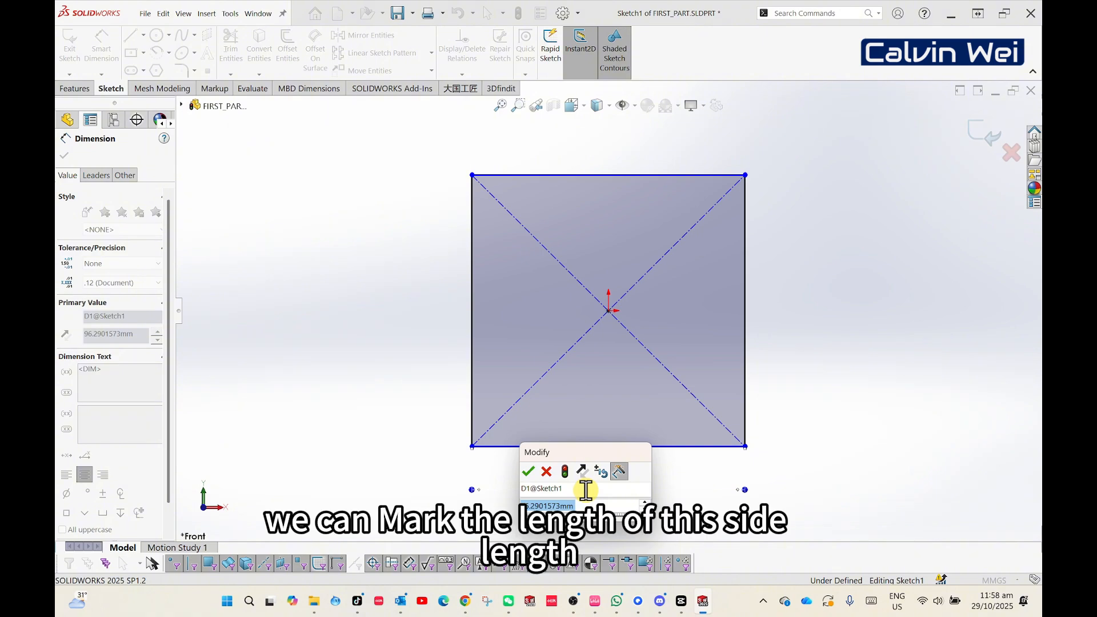
{"action": "type", "text": "100"}
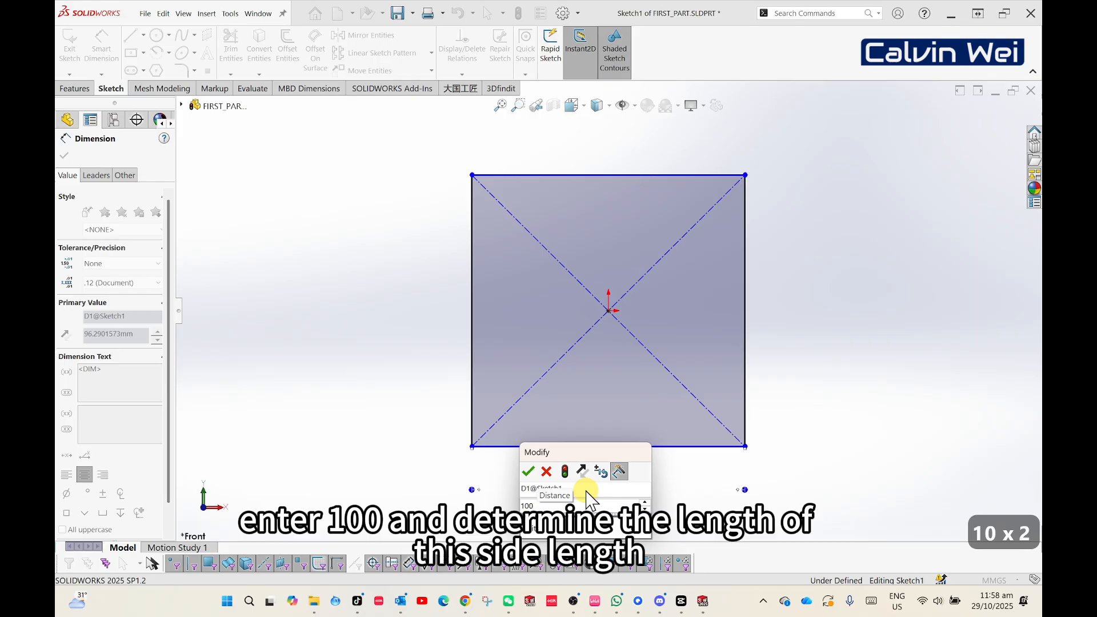
{"action": "left_click", "coordinate": [528, 472]}
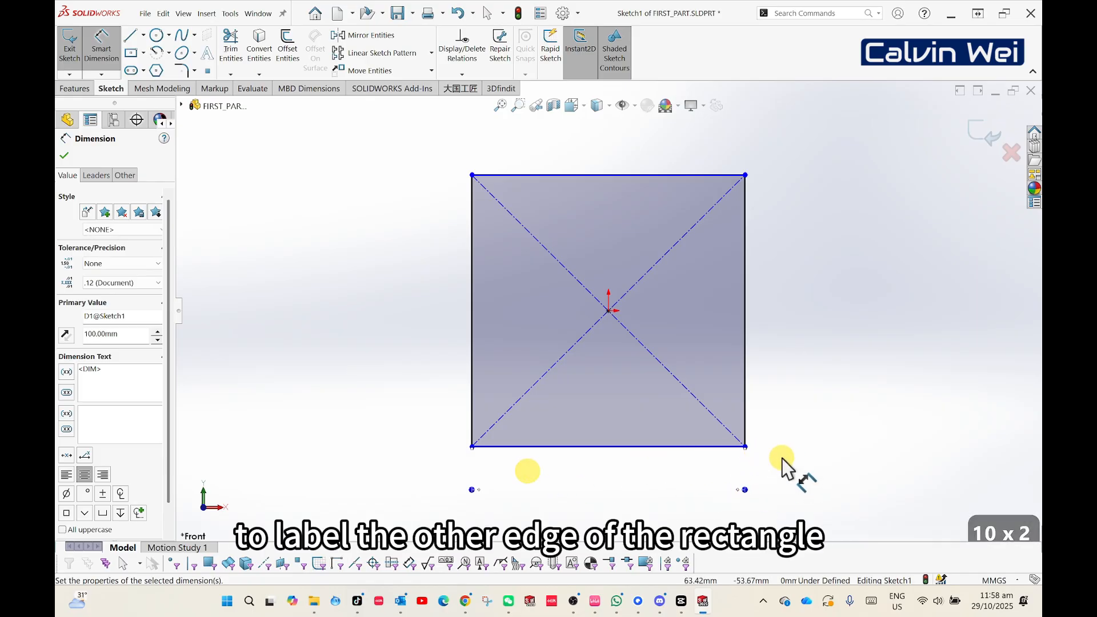
{"action": "scroll", "coordinate": [782, 458], "scroll_direction": "up", "scroll_amount": 1}
{"action": "left_click", "coordinate": [747, 466]}
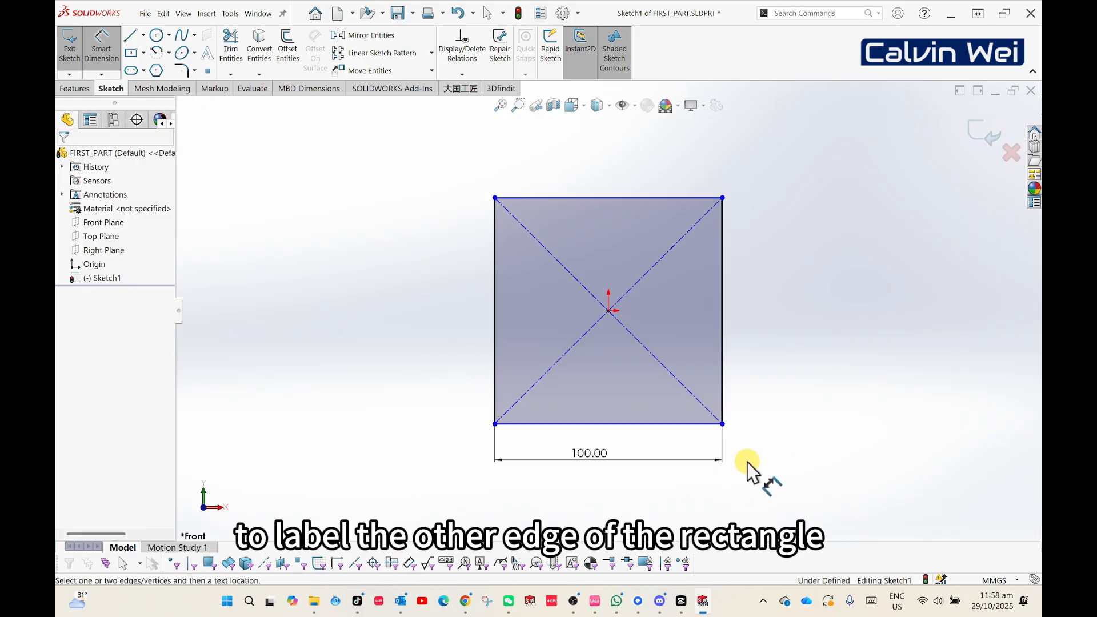
- Dimension the rectangle's right edge to 100 mm and leave the Smart Dimension tool
{"action": "left_click", "coordinate": [720, 309]}
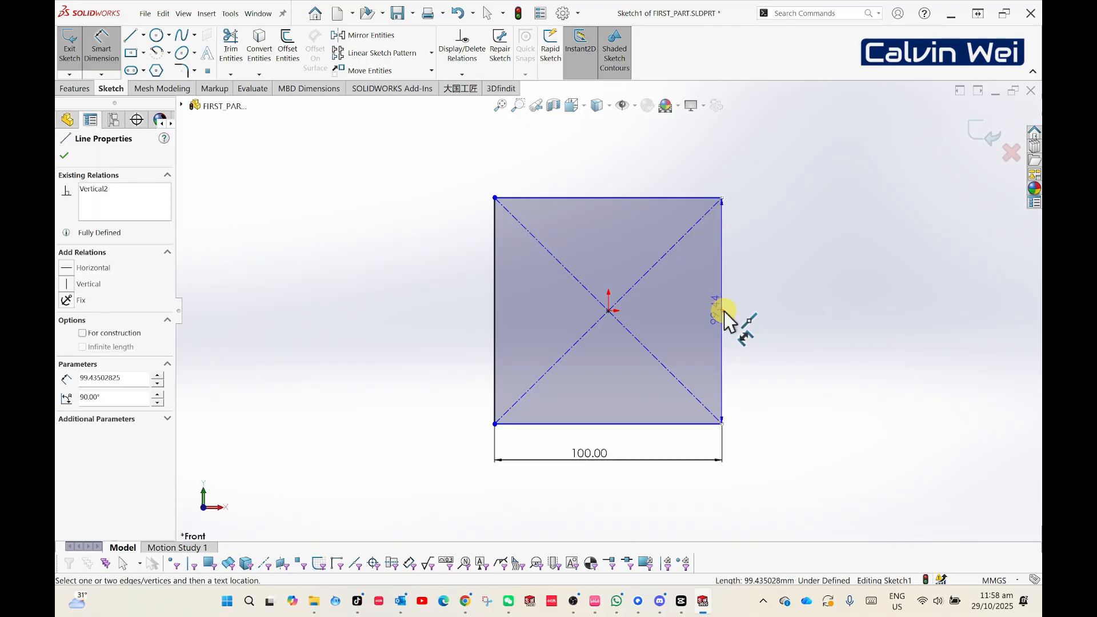
{"action": "left_click", "coordinate": [765, 317]}
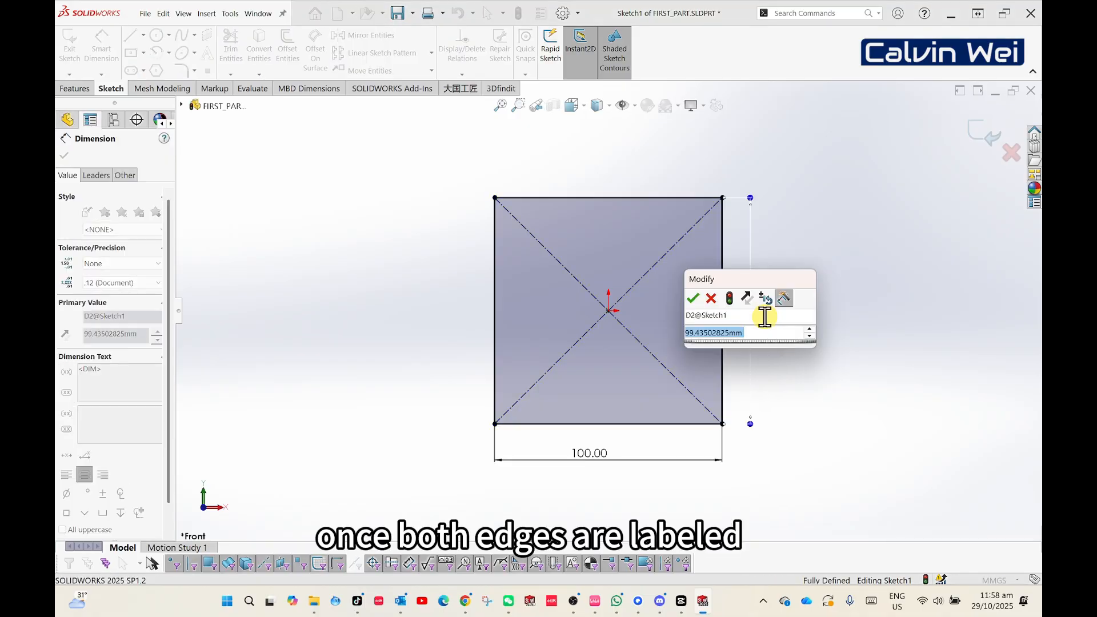
{"action": "type", "text": "100"}
{"action": "key", "text": "Return"}
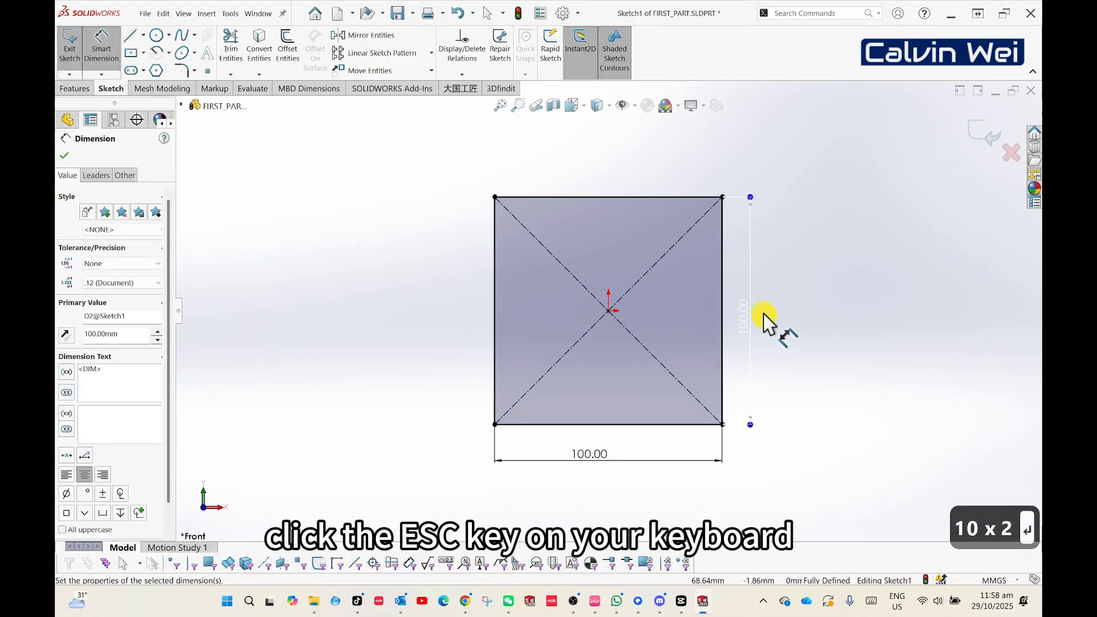
{"action": "key", "text": "Escape"}
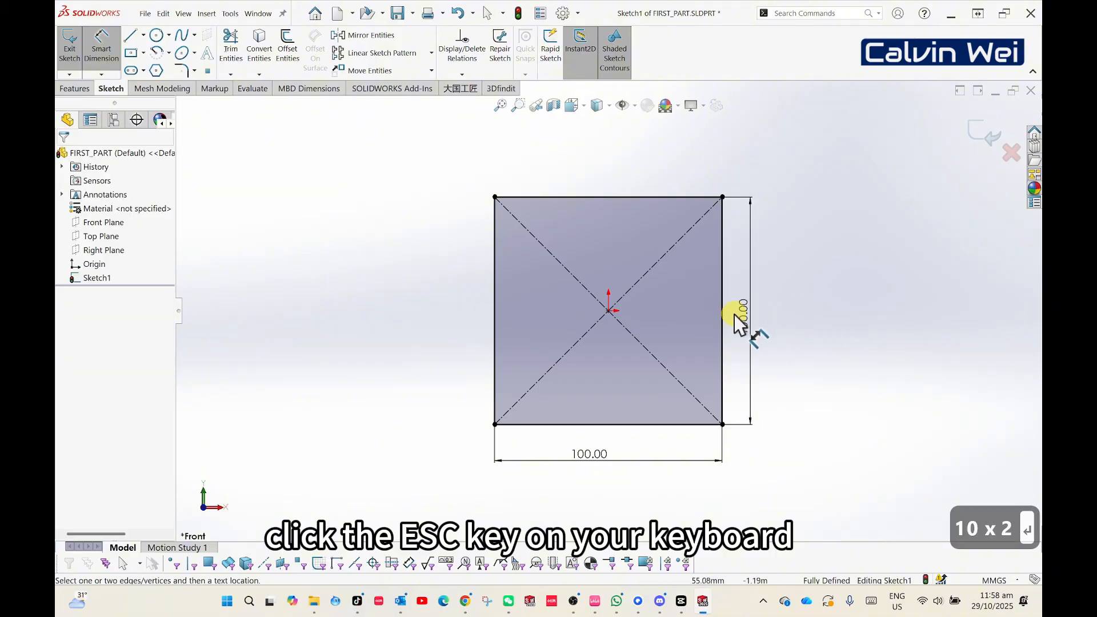
{"action": "key", "text": "Escape"}
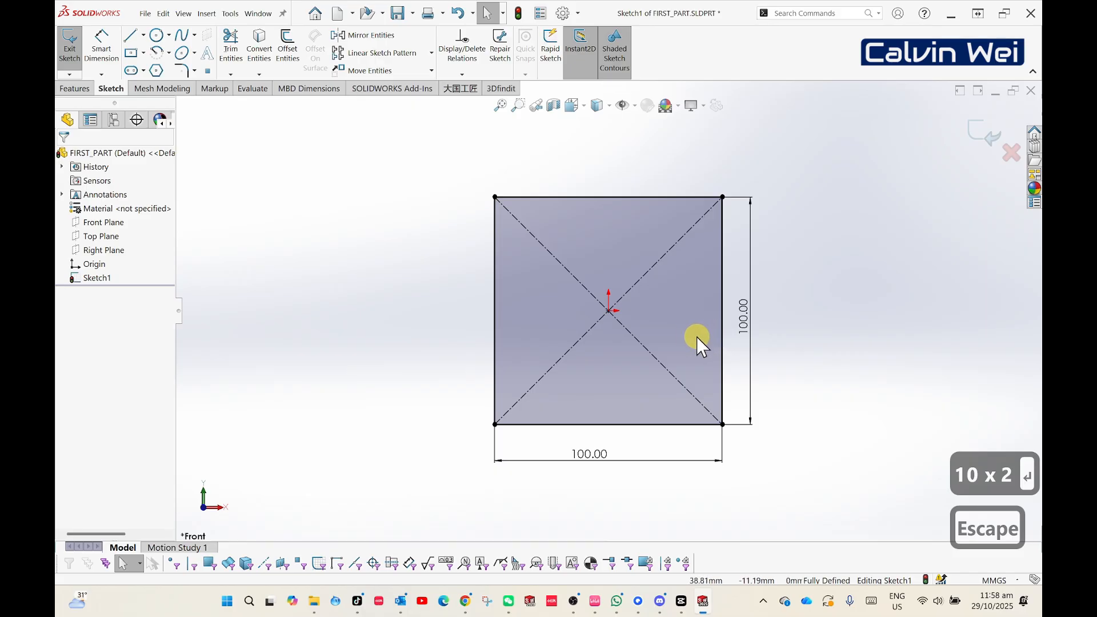
{"action": "mouse_move", "coordinate": [697, 337]}
{"action": "middle_mouse_down"}
{"action": "mouse_move", "coordinate": [671, 350]}
{"action": "mouse_move", "coordinate": [636, 403]}
{"action": "mouse_move", "coordinate": [638, 417]}
{"action": "middle_mouse_up"}
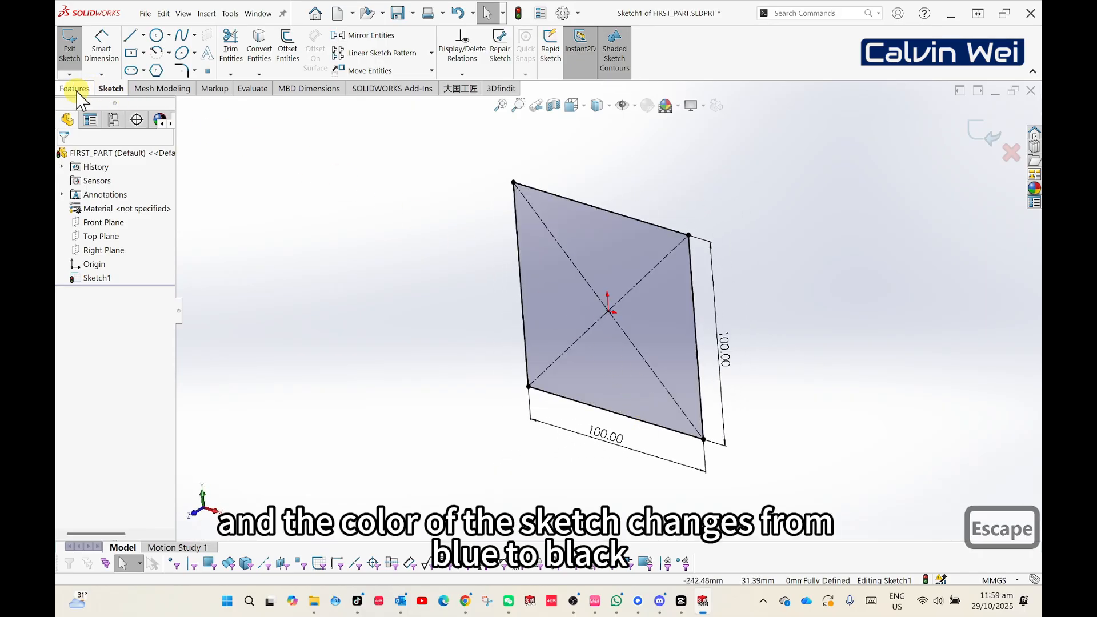
{"action": "mouse_move", "coordinate": [773, 350]}
{"action": "middle_mouse_down"}
{"action": "mouse_move", "coordinate": [736, 350]}
{"action": "mouse_move", "coordinate": [766, 293]}
{"action": "middle_mouse_up"}
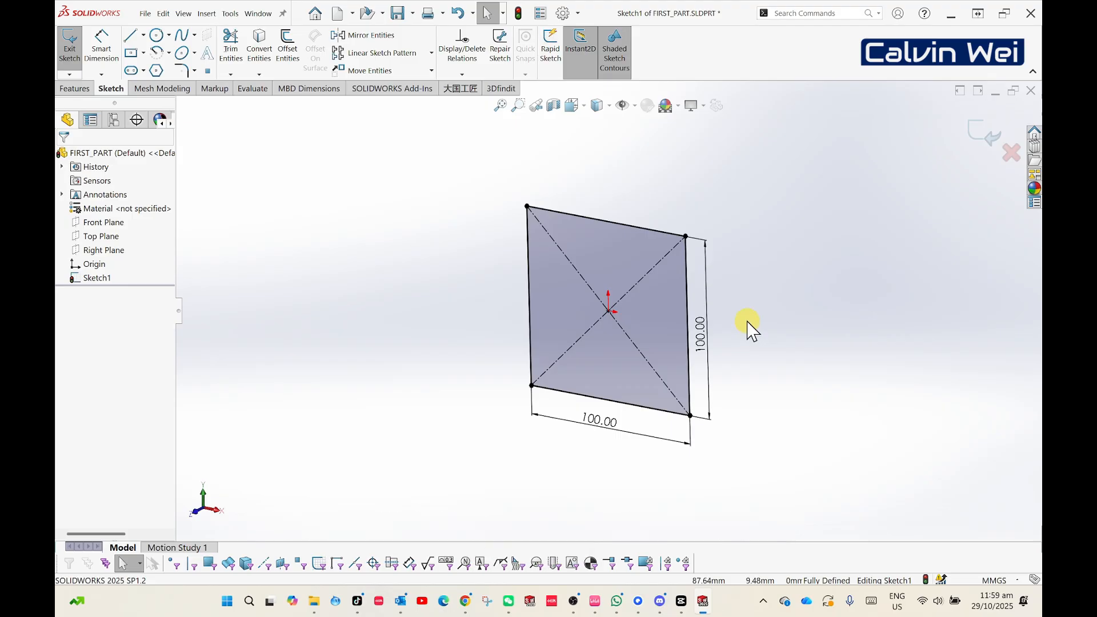
- Extrude the square sketch as a blind boss with a depth of 100 mm from the sketch plane
{"action": "middle_click_drag", "start_coordinate": [751, 329], "coordinate": [762, 303]}
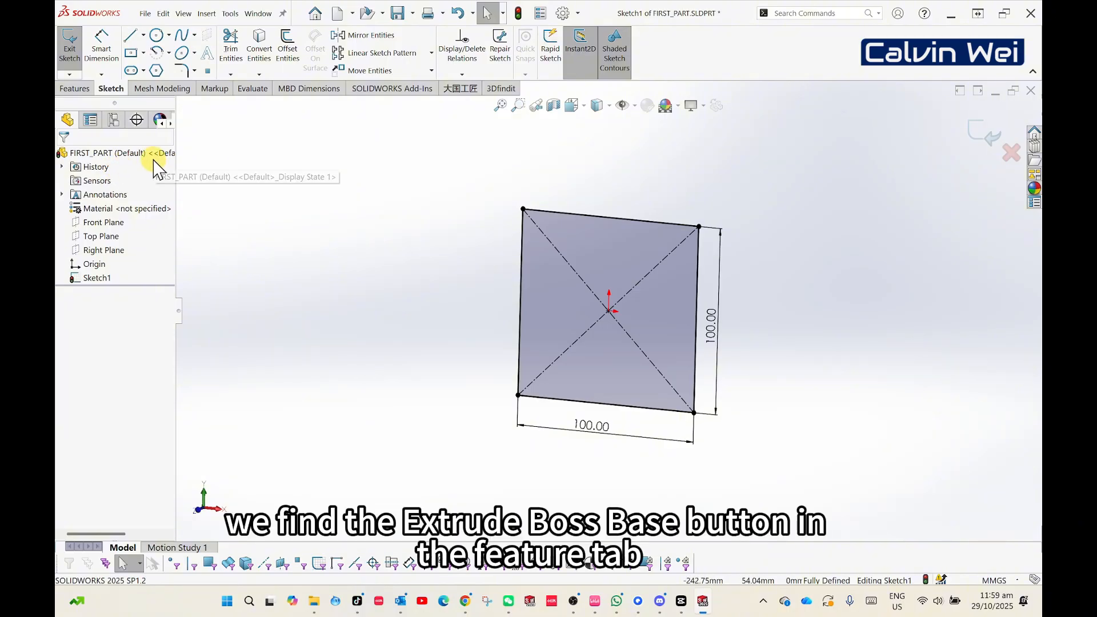
{"action": "left_click", "coordinate": [76, 90]}
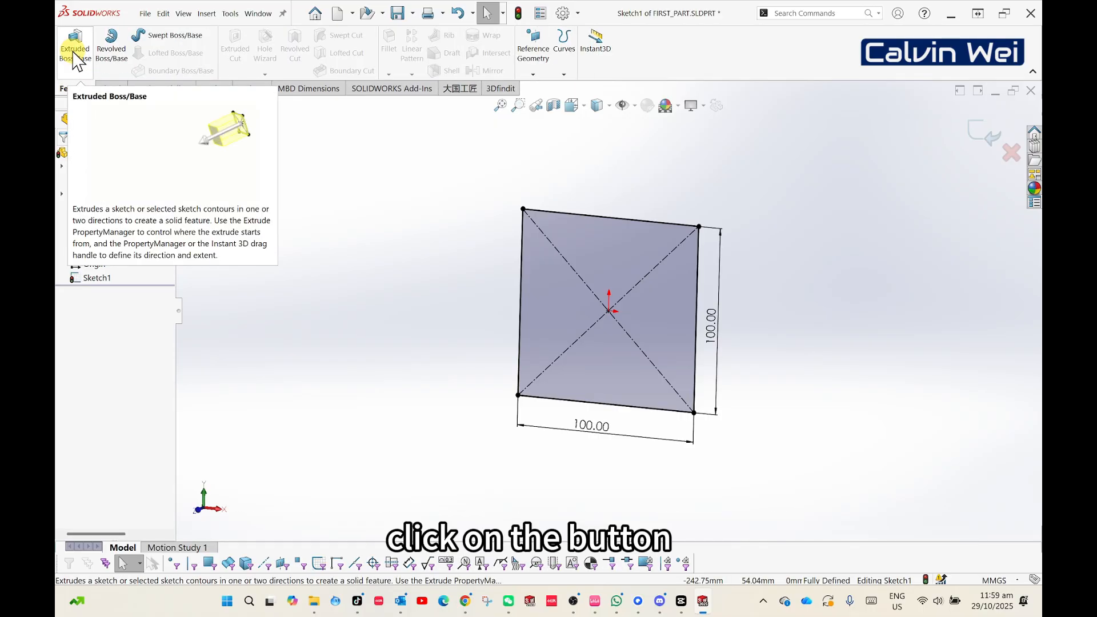
{"action": "left_click", "coordinate": [73, 54]}
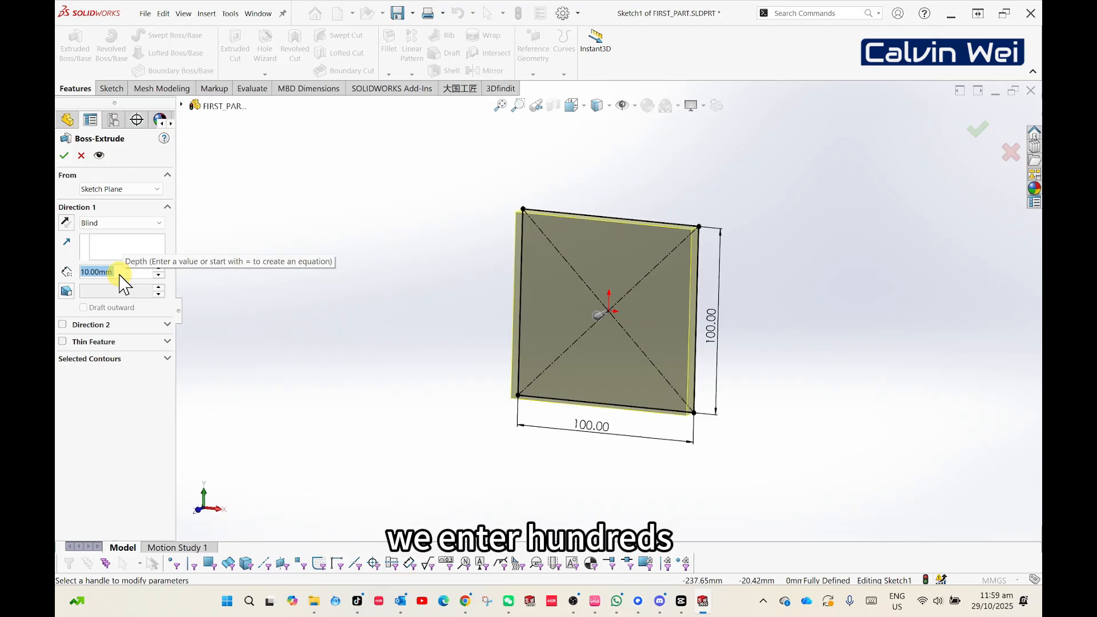
{"action": "type", "text": "100"}
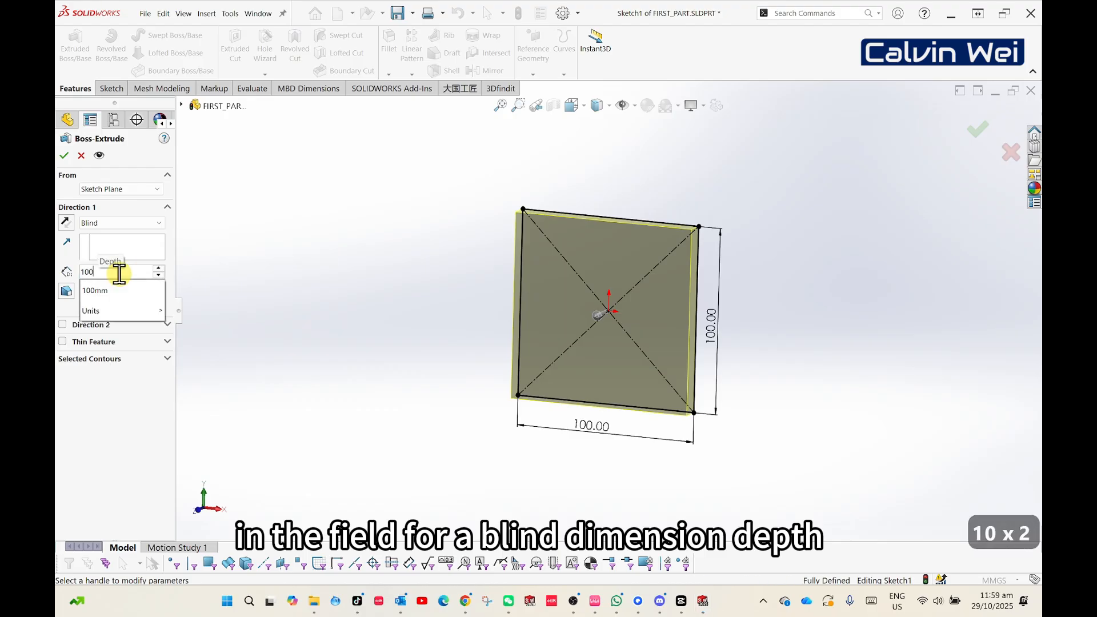
{"action": "key", "text": "Return"}
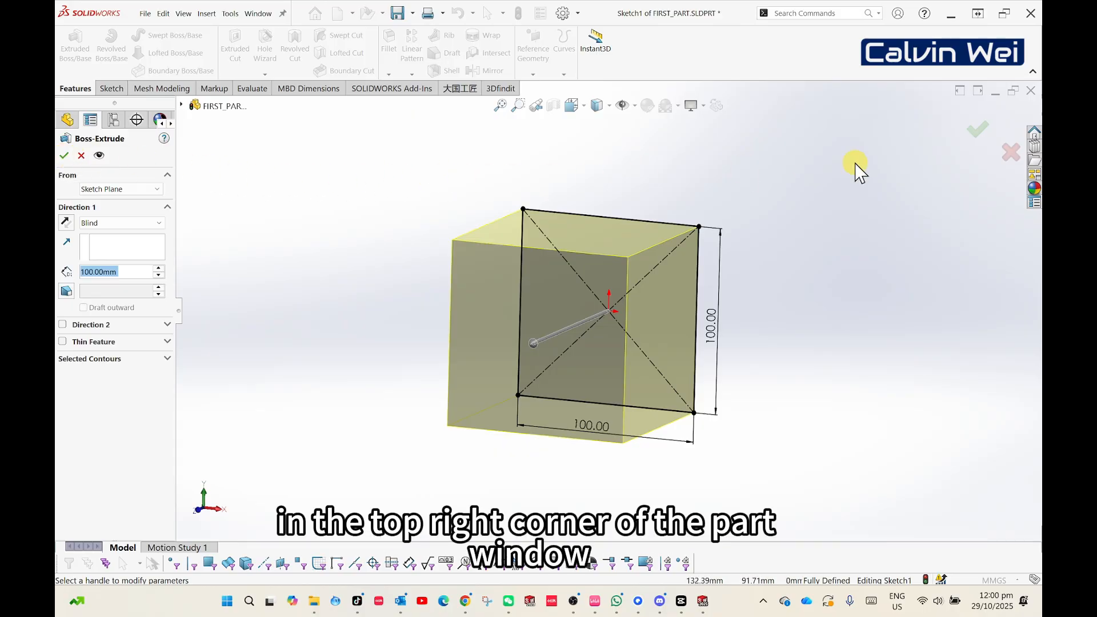
{"action": "left_click", "coordinate": [978, 133]}
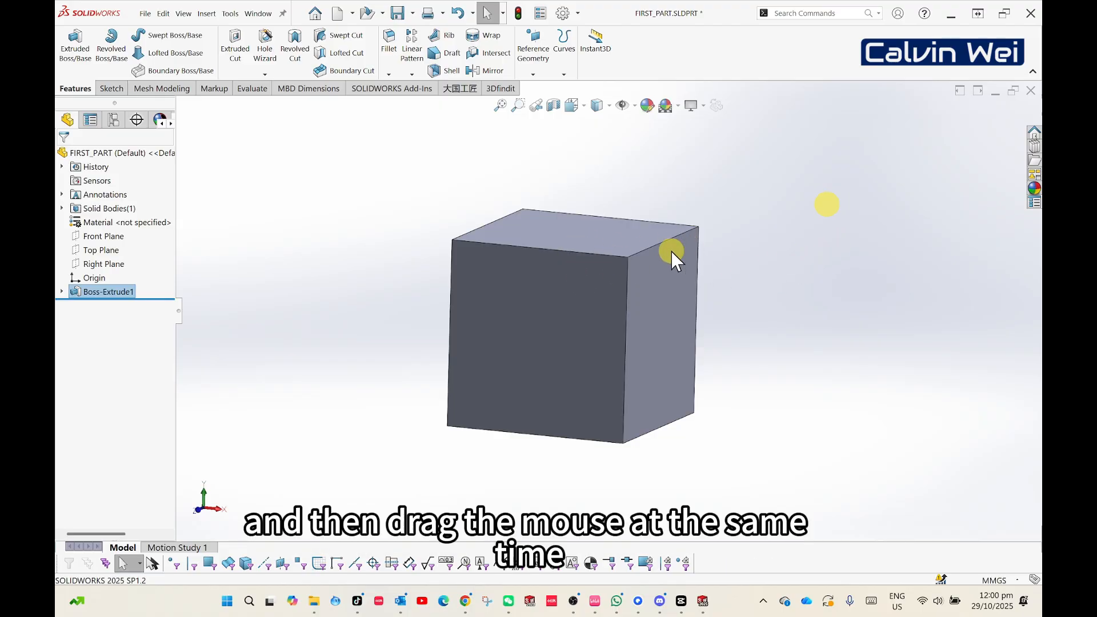
- Orbit the cube, then switch to the Front view by choosing its front face on the view selector cube
{"action": "middle_click_drag", "start_coordinate": [591, 274], "coordinate": [590, 362]}
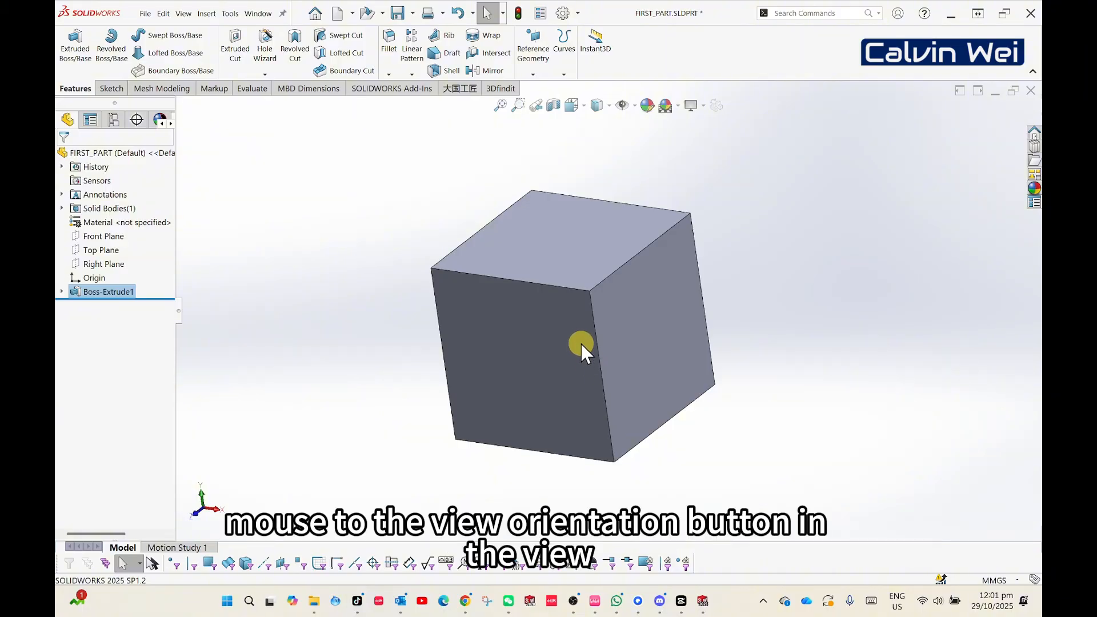
{"action": "left_click", "coordinate": [583, 108]}
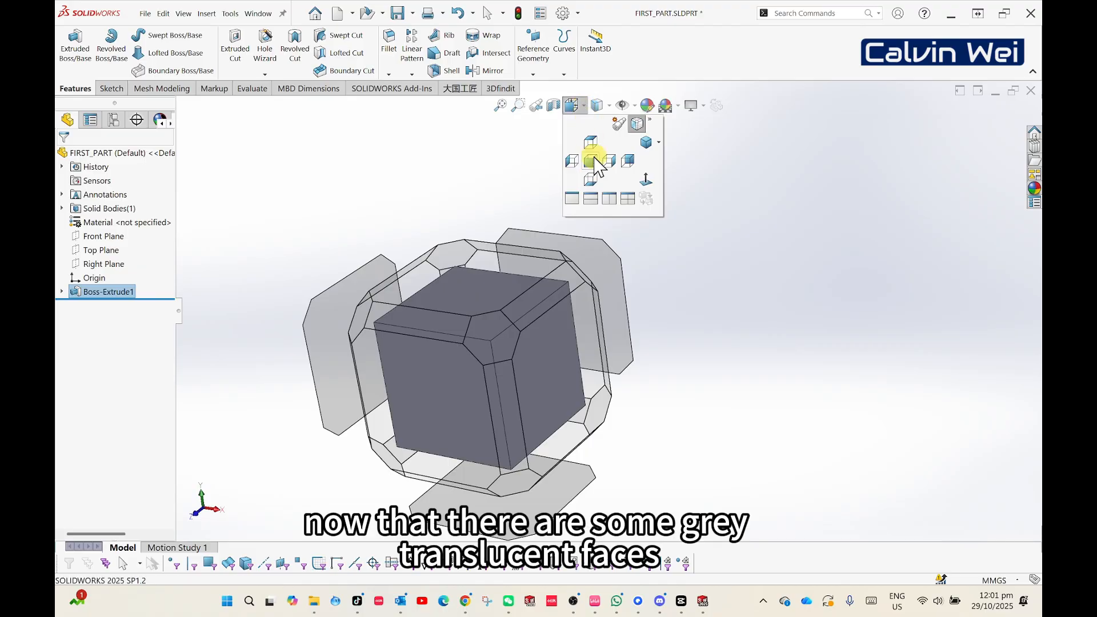
{"action": "mouse_move", "coordinate": [444, 359]}
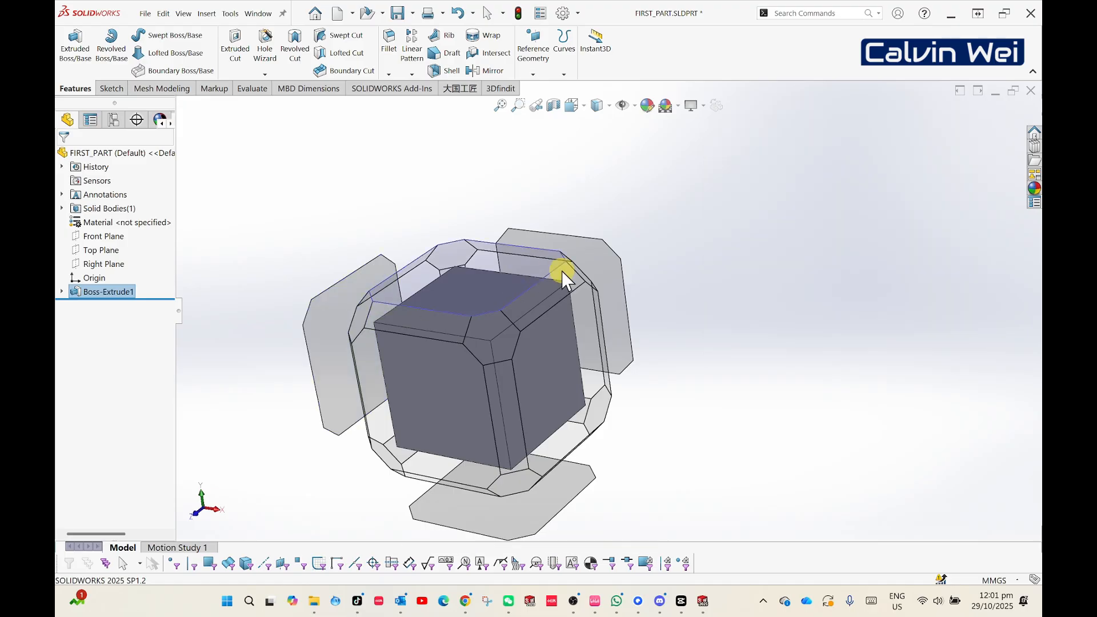
{"action": "mouse_move", "coordinate": [597, 259]}
{"action": "mouse_move", "coordinate": [537, 517]}
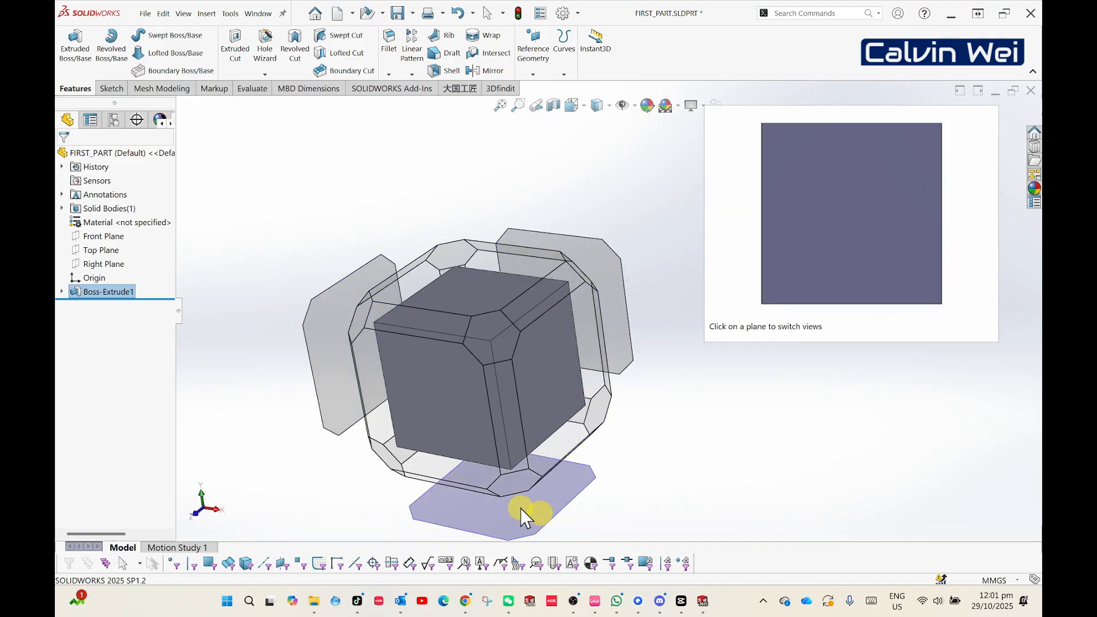
{"action": "mouse_move", "coordinate": [419, 391]}
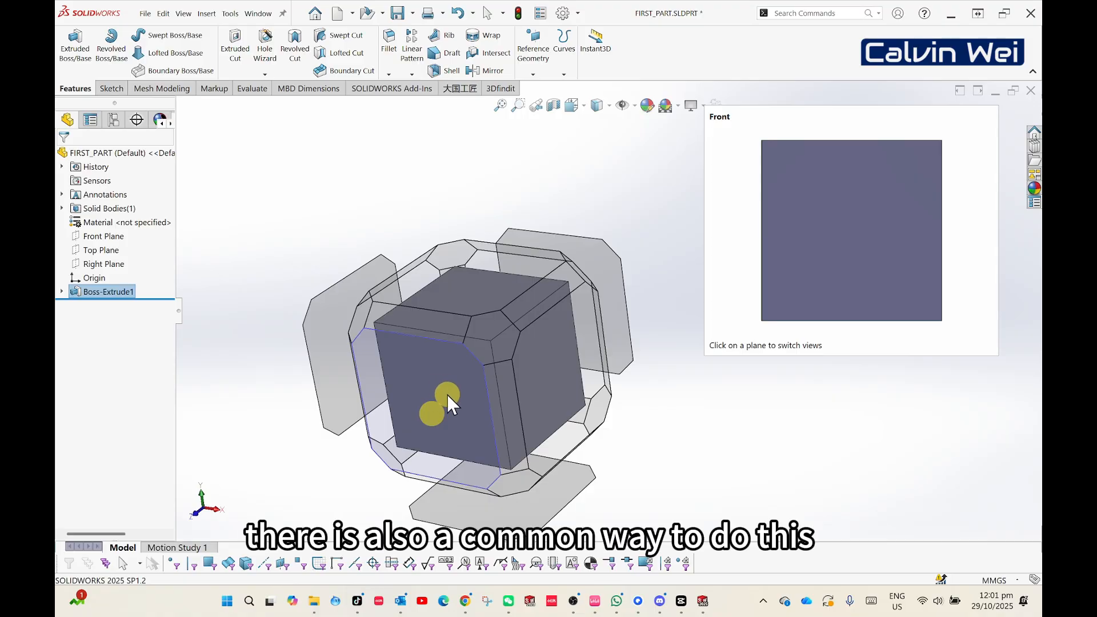
{"action": "left_click", "coordinate": [430, 402]}
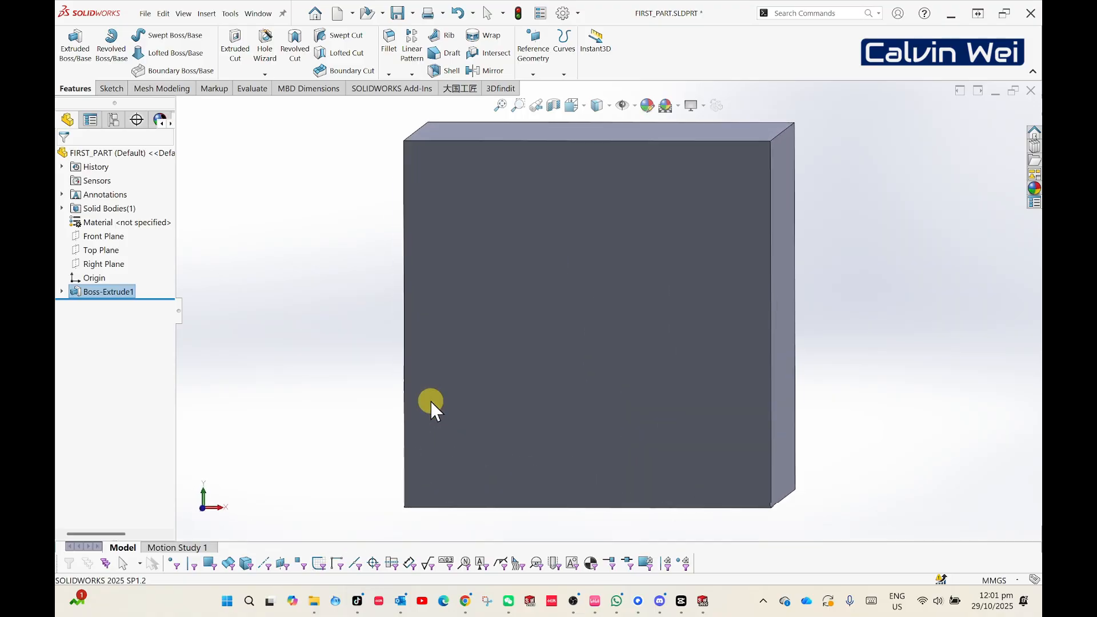
- Tilt the cube out of the front view, select its front face and orient the view Normal To that face
{"action": "scroll", "coordinate": [684, 310], "scroll_direction": "up", "scroll_amount": 5}
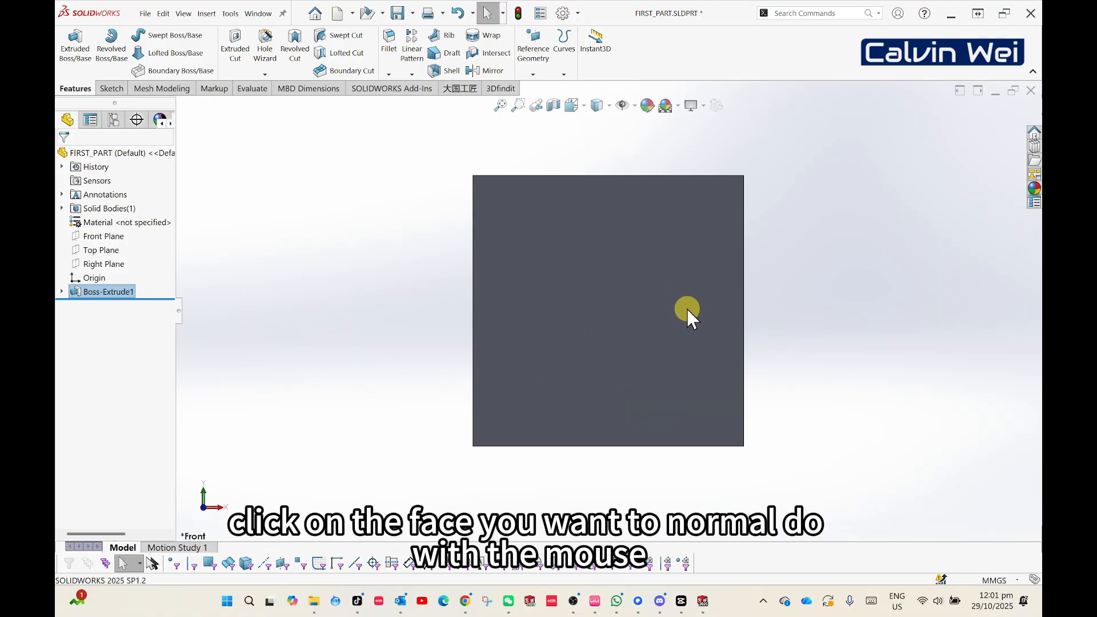
{"action": "scroll", "coordinate": [759, 246], "scroll_direction": "down", "scroll_amount": 2}
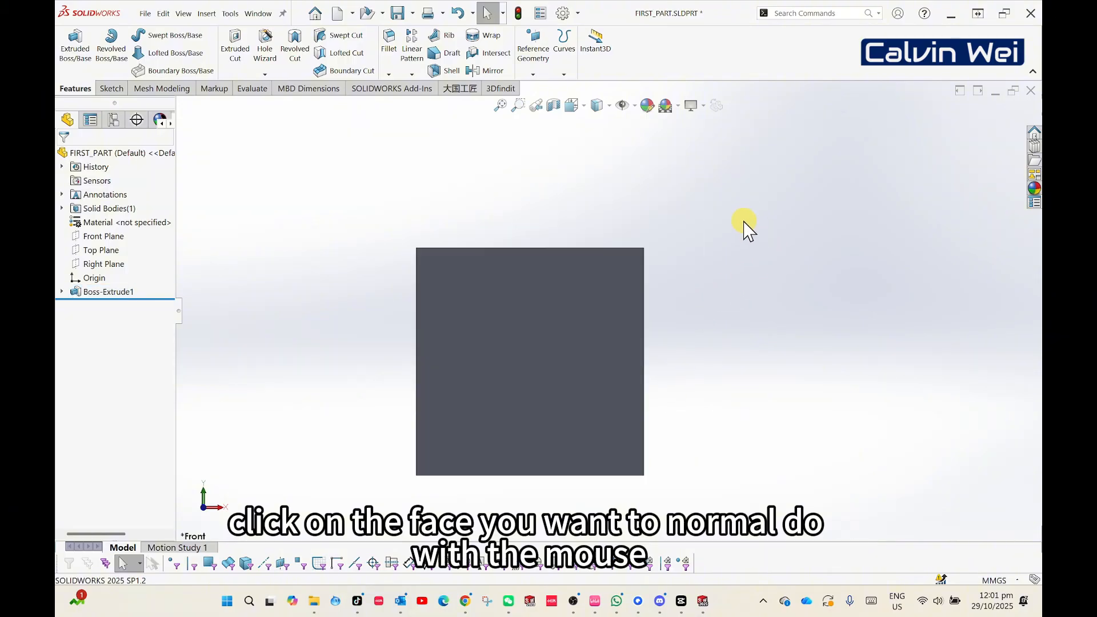
{"action": "middle_click_drag", "start_coordinate": [678, 276], "coordinate": [619, 351]}
{"action": "left_click", "coordinate": [468, 373]}
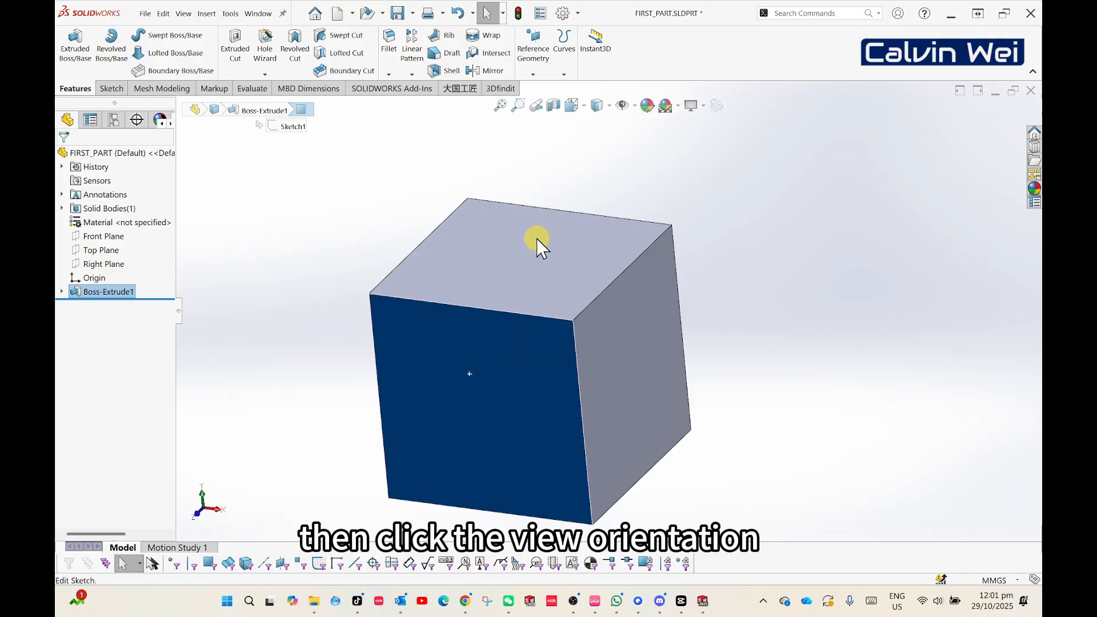
{"action": "left_click", "coordinate": [594, 105]}
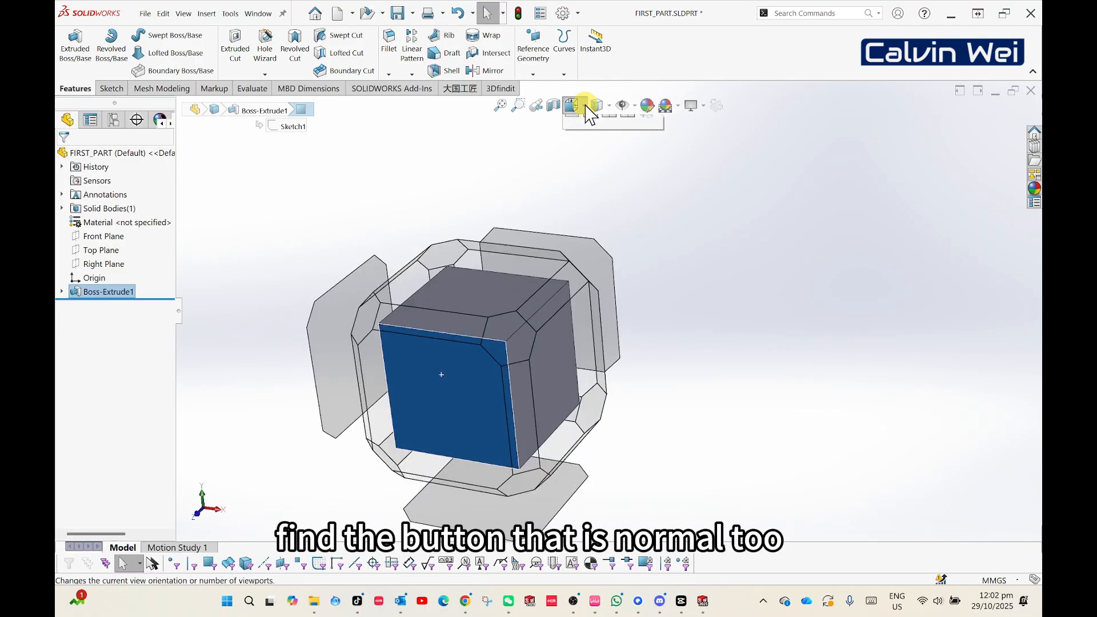
{"action": "left_click", "coordinate": [583, 105]}
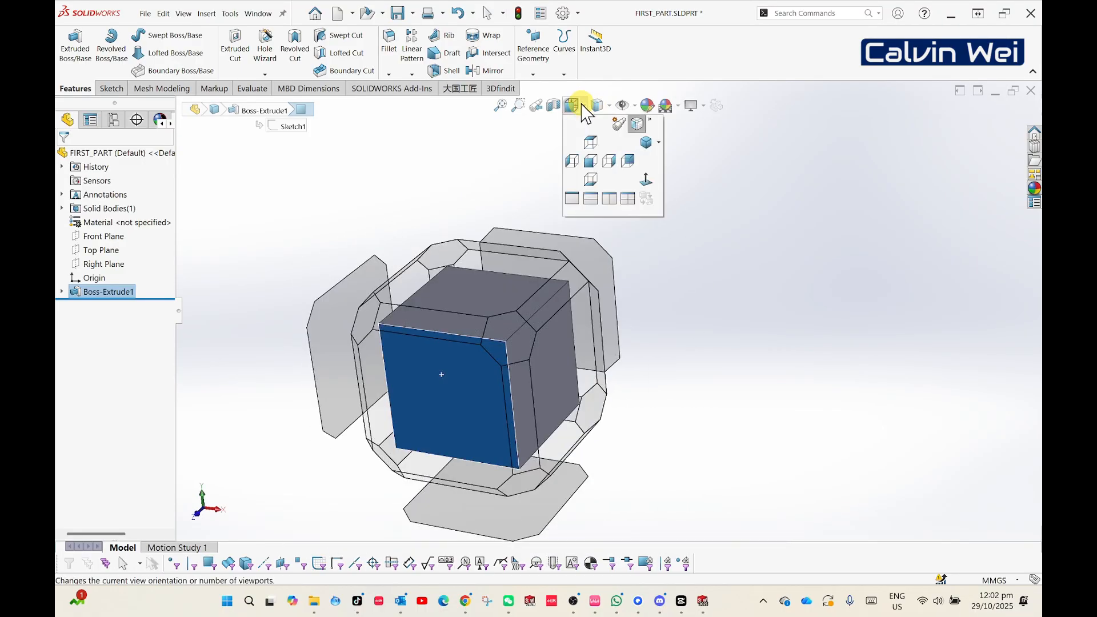
{"action": "left_click", "coordinate": [646, 179]}
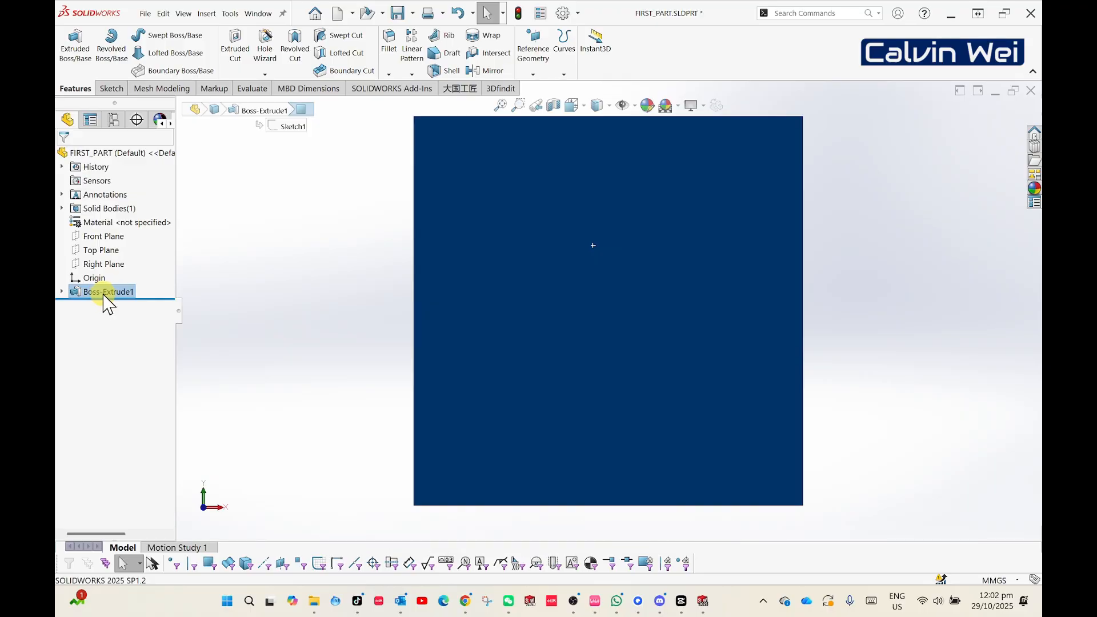
- Expand the boss extrusion in the feature tree to select its underlying sketch, and save the part
{"action": "left_click", "coordinate": [62, 291]}
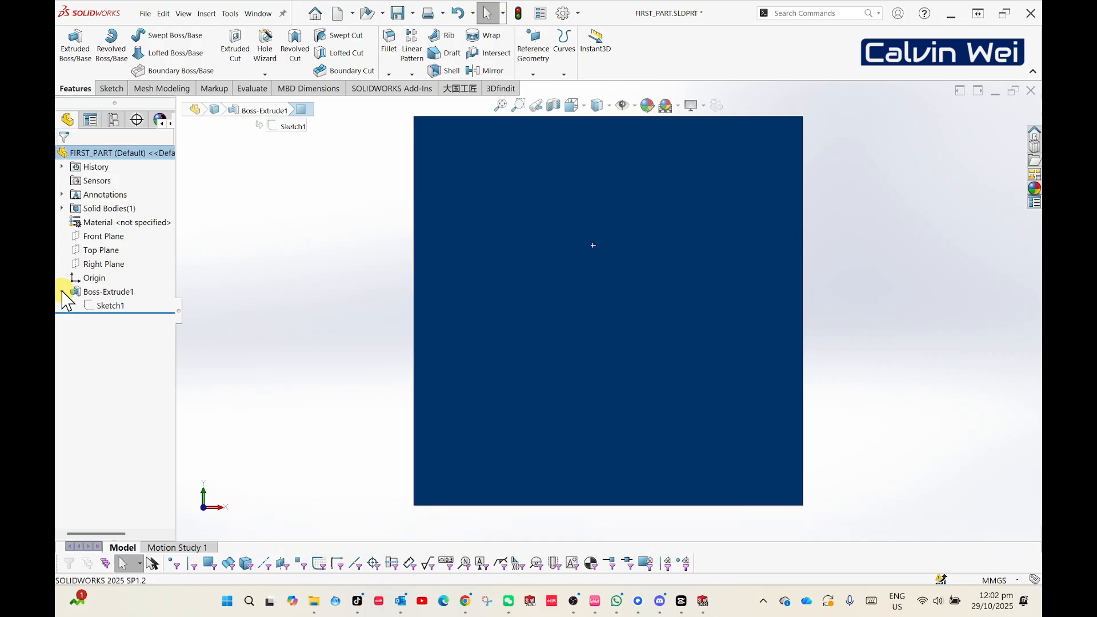
{"action": "left_click", "coordinate": [108, 306]}
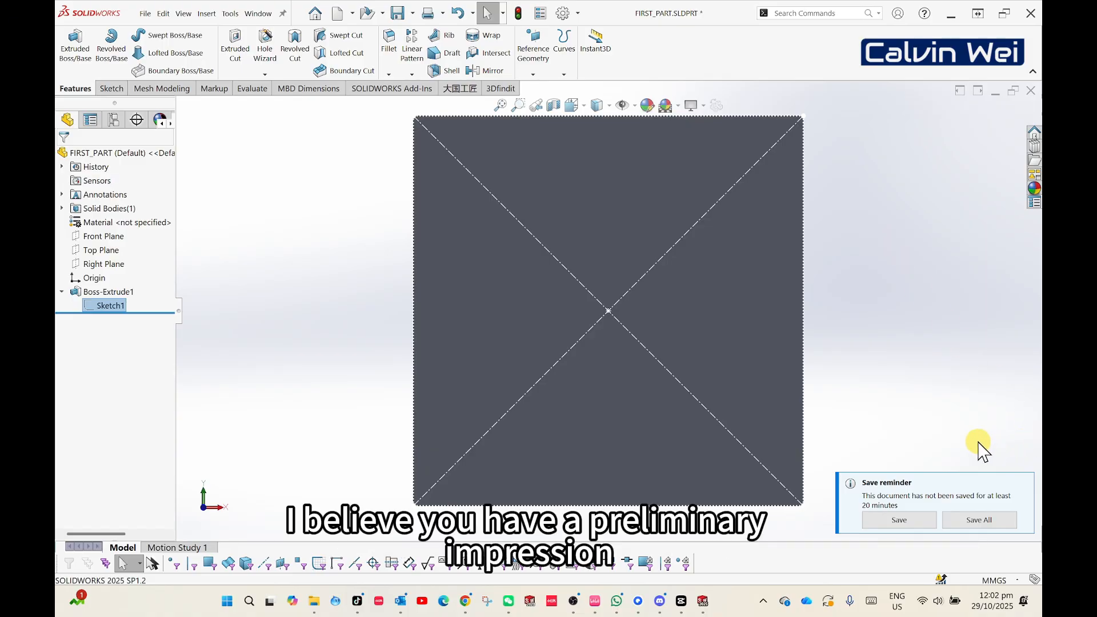
{"action": "left_click", "coordinate": [896, 521]}
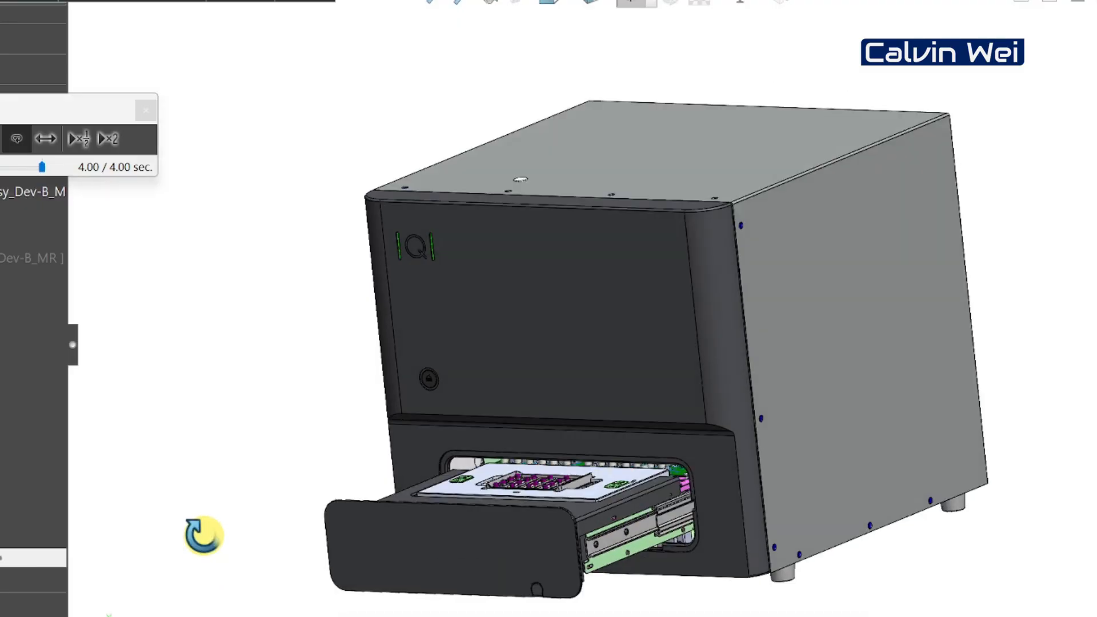
{"action": "middle_click_drag", "start_coordinate": [207, 522], "coordinate": [203, 560]}
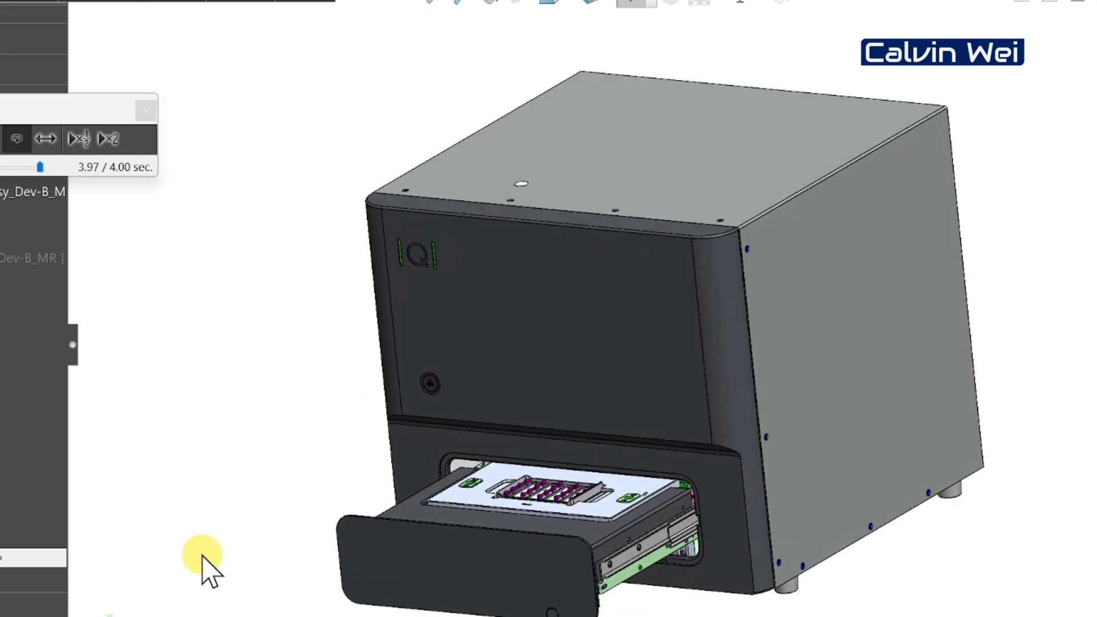